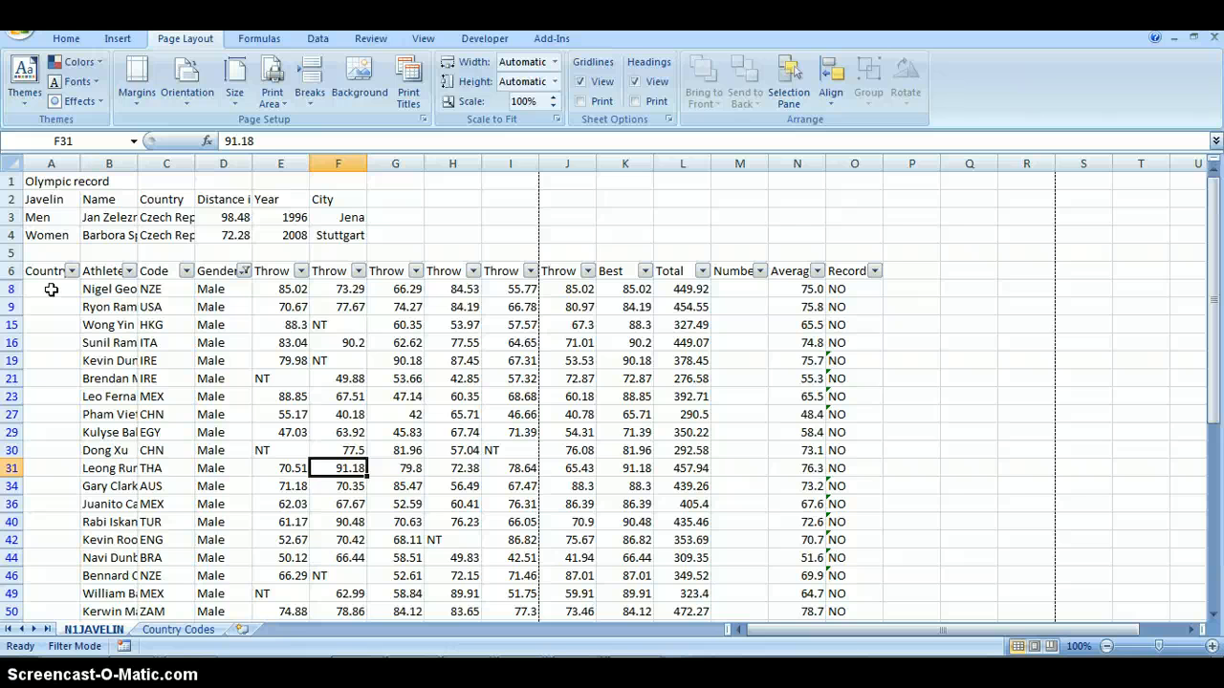
pyautogui.click(166, 289)
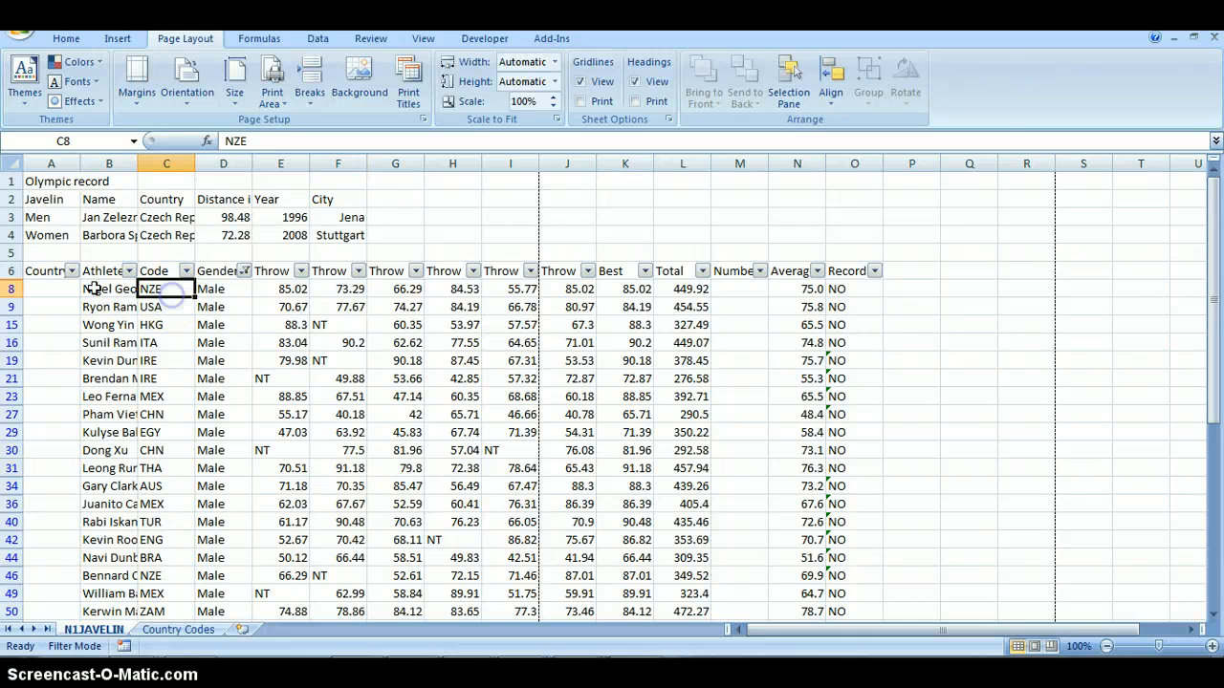
pyautogui.click(56, 289)
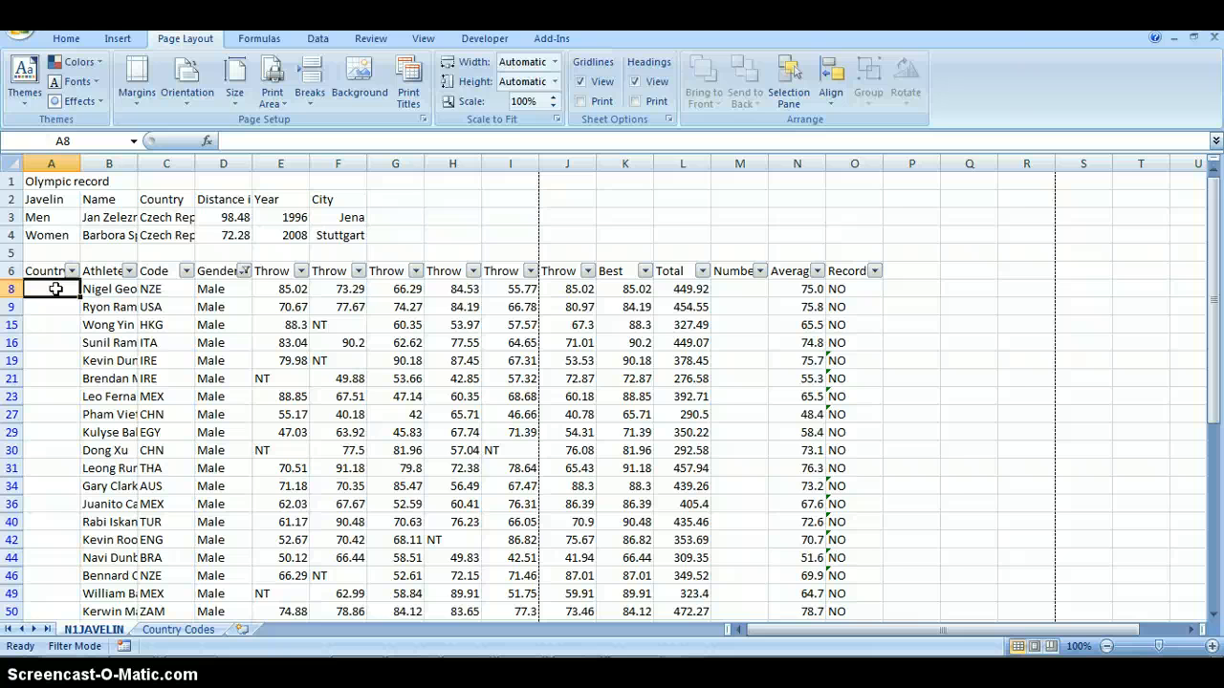
pyautogui.click(175, 630)
pyautogui.click(93, 630)
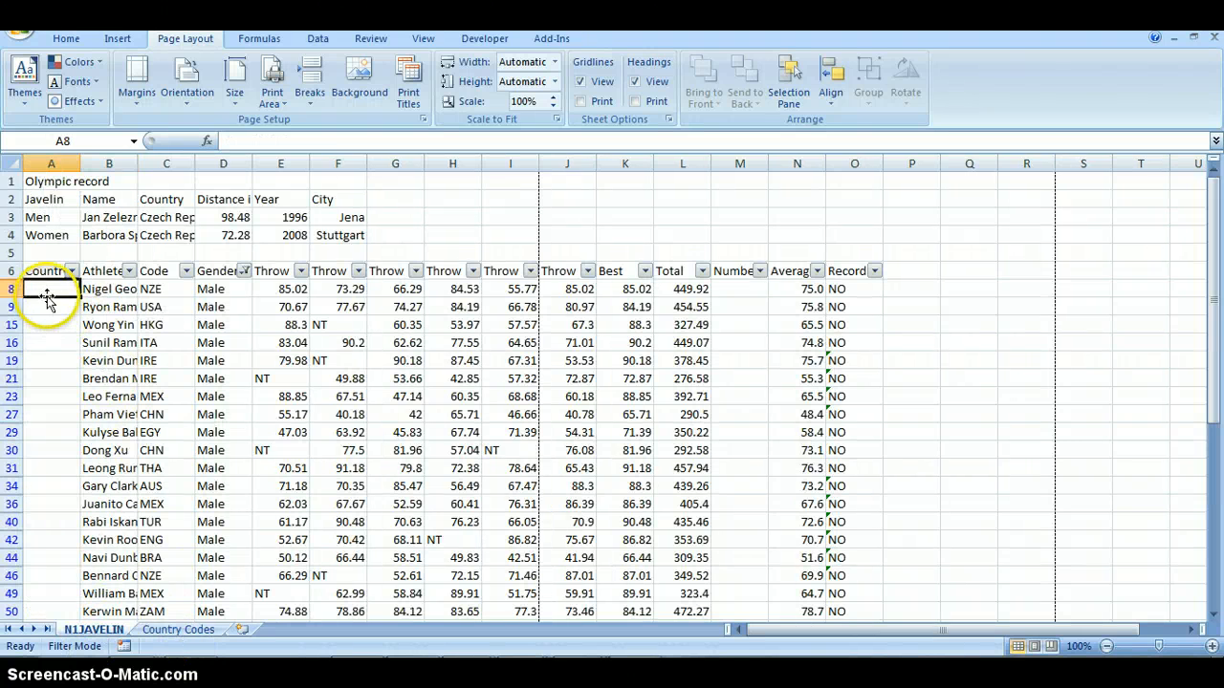
pyautogui.moveTo(44, 291); pyautogui.dragTo(48, 602)
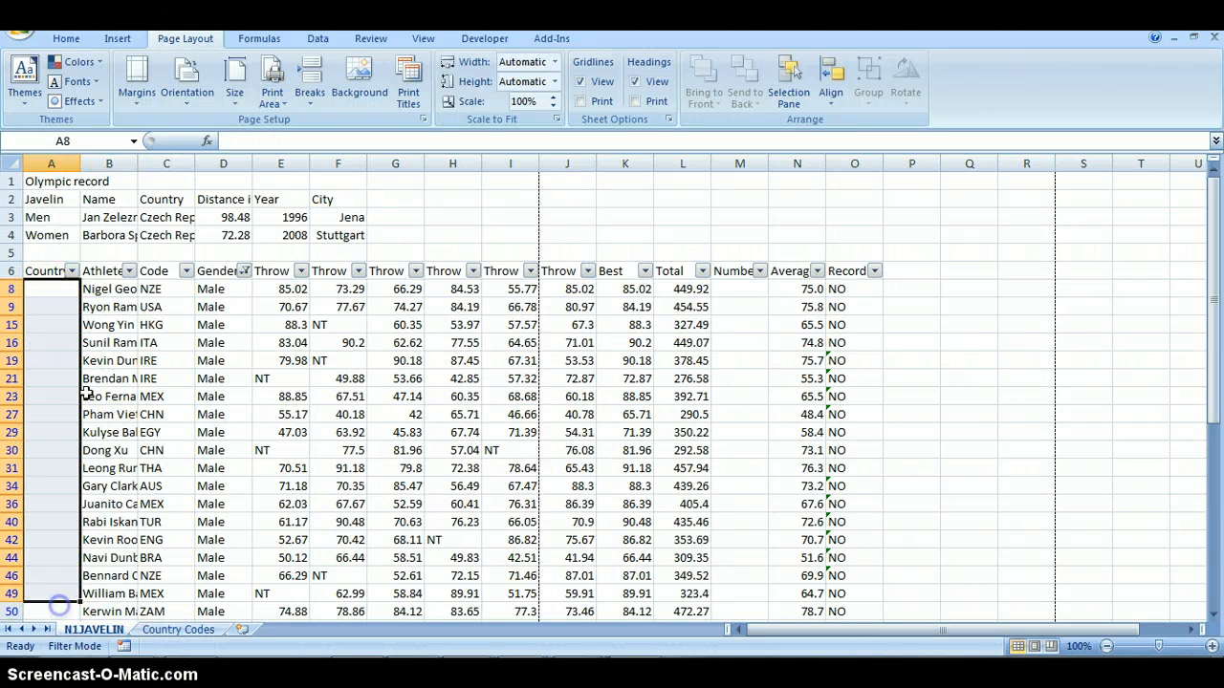
# Begin a VLOOKUP formula in cell A8 of the Country column, with the athlete's code in C8 as the lookup value
pyautogui.click(50, 288)
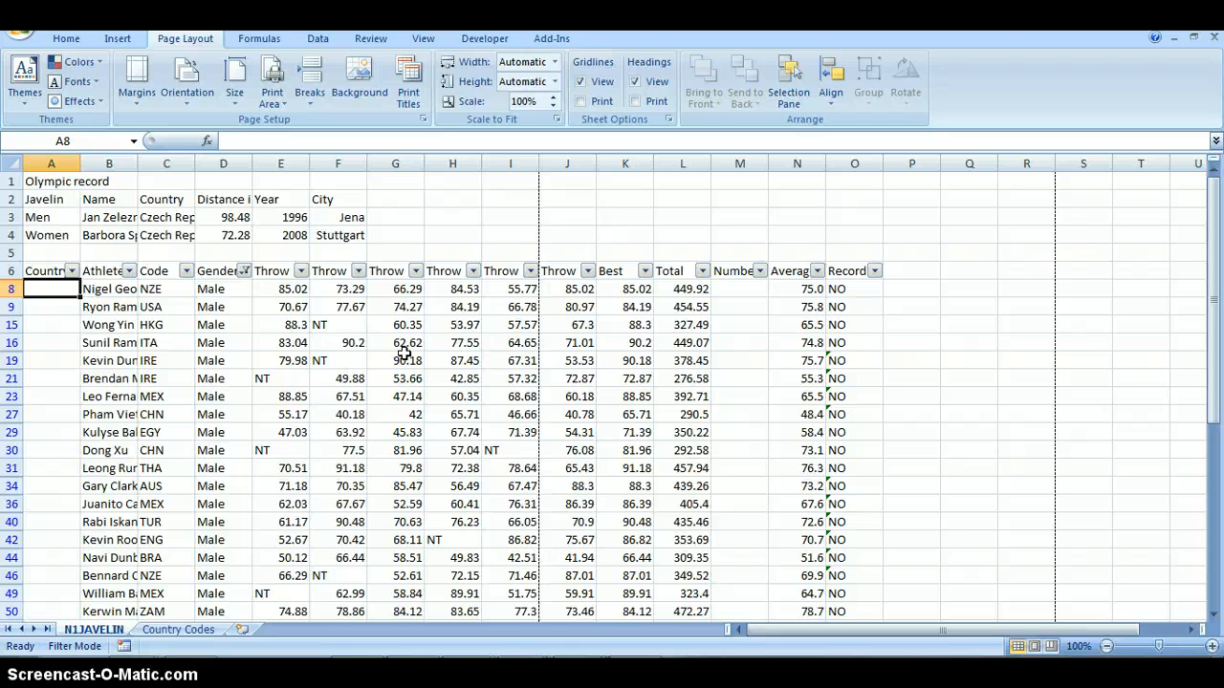
pyautogui.write('=')
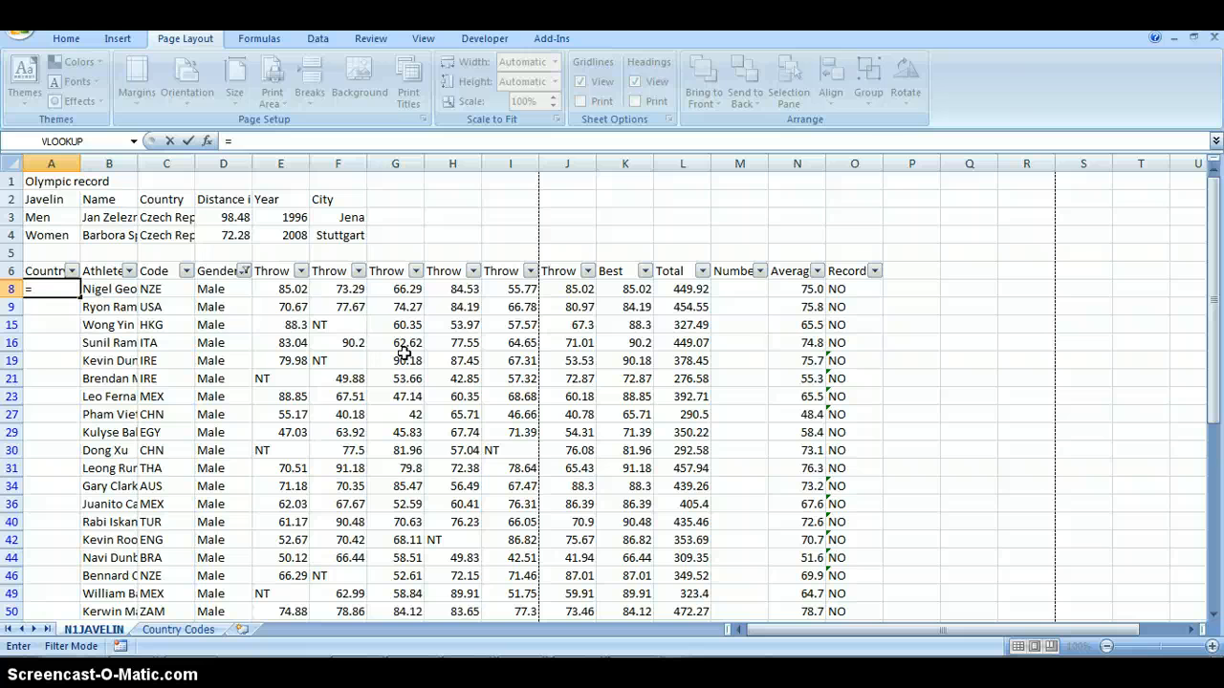
pyautogui.write('v')
pyautogui.press('BackSpace')
pyautogui.press('capslock')
pyautogui.write('VL')
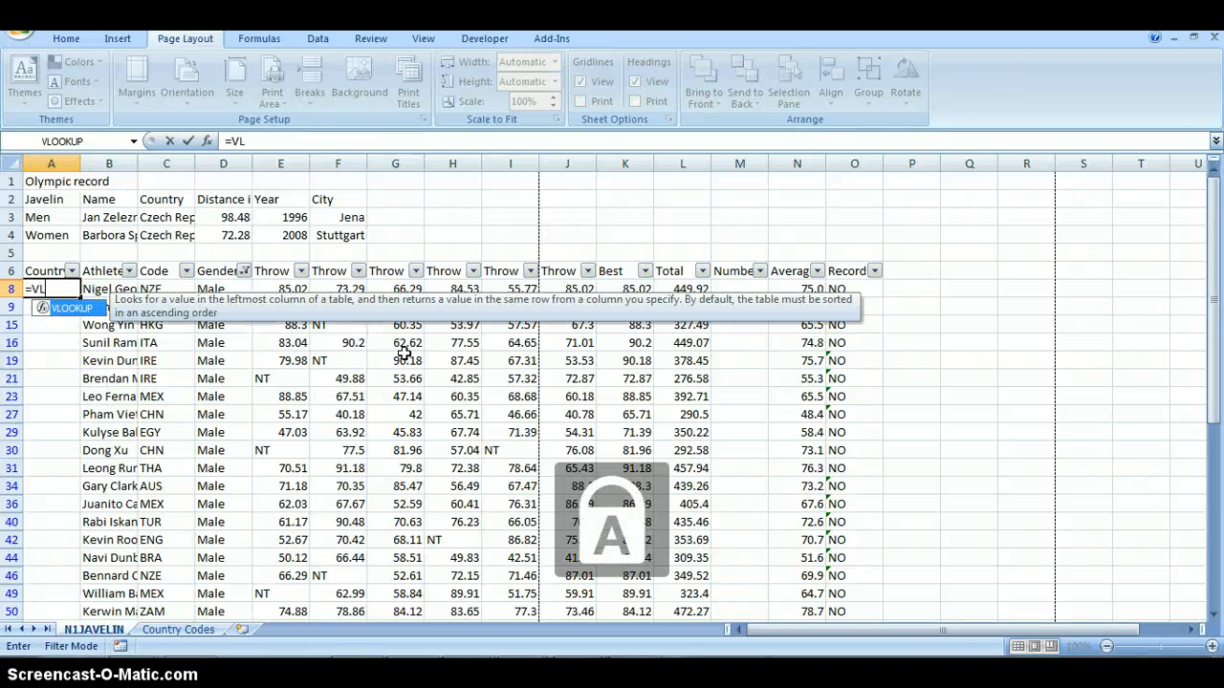
pyautogui.write('OOKUP')
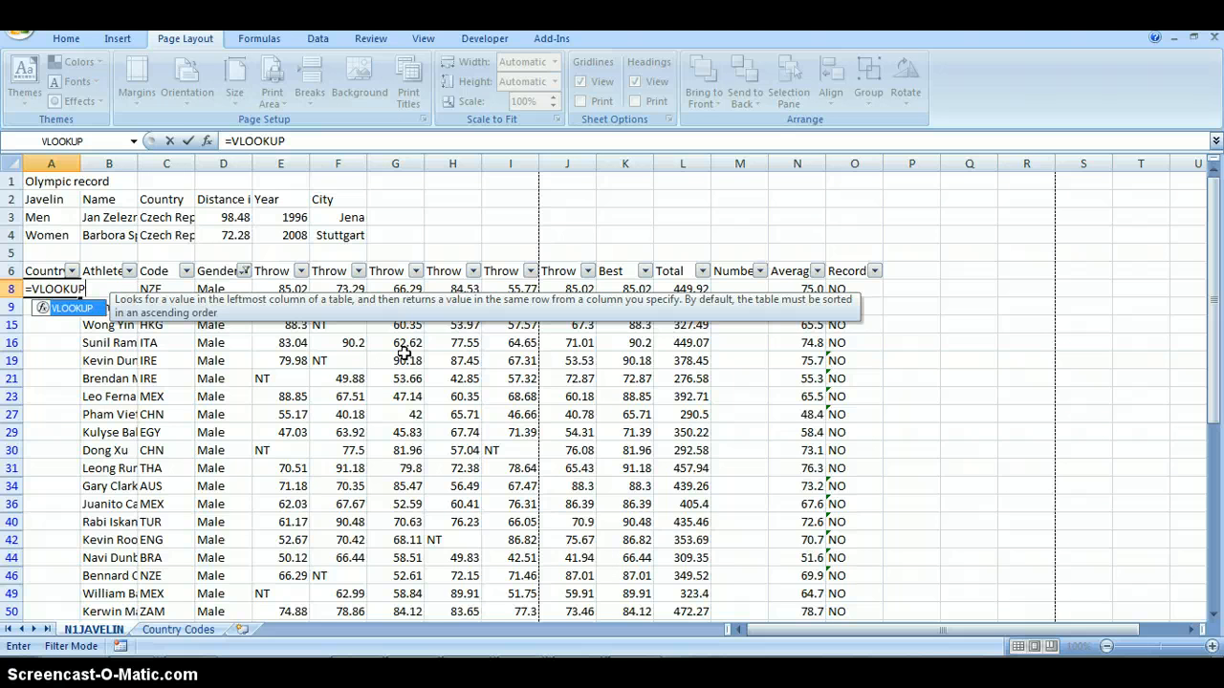
pyautogui.write('(')
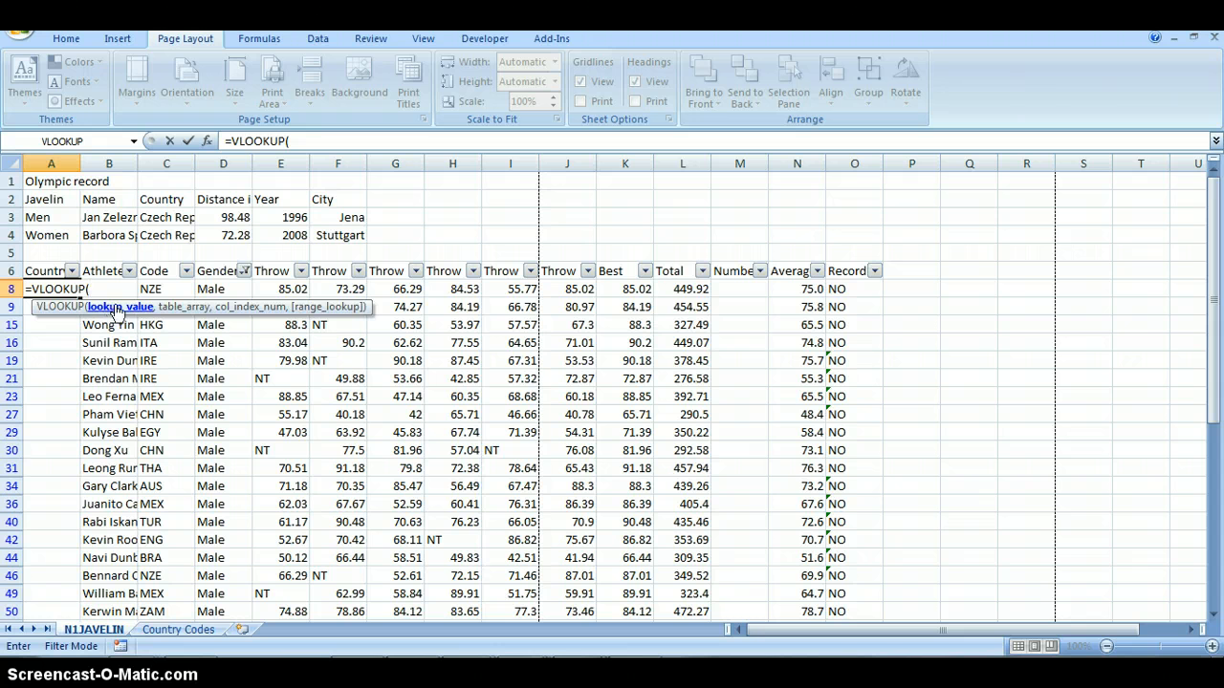
pyautogui.click(166, 289)
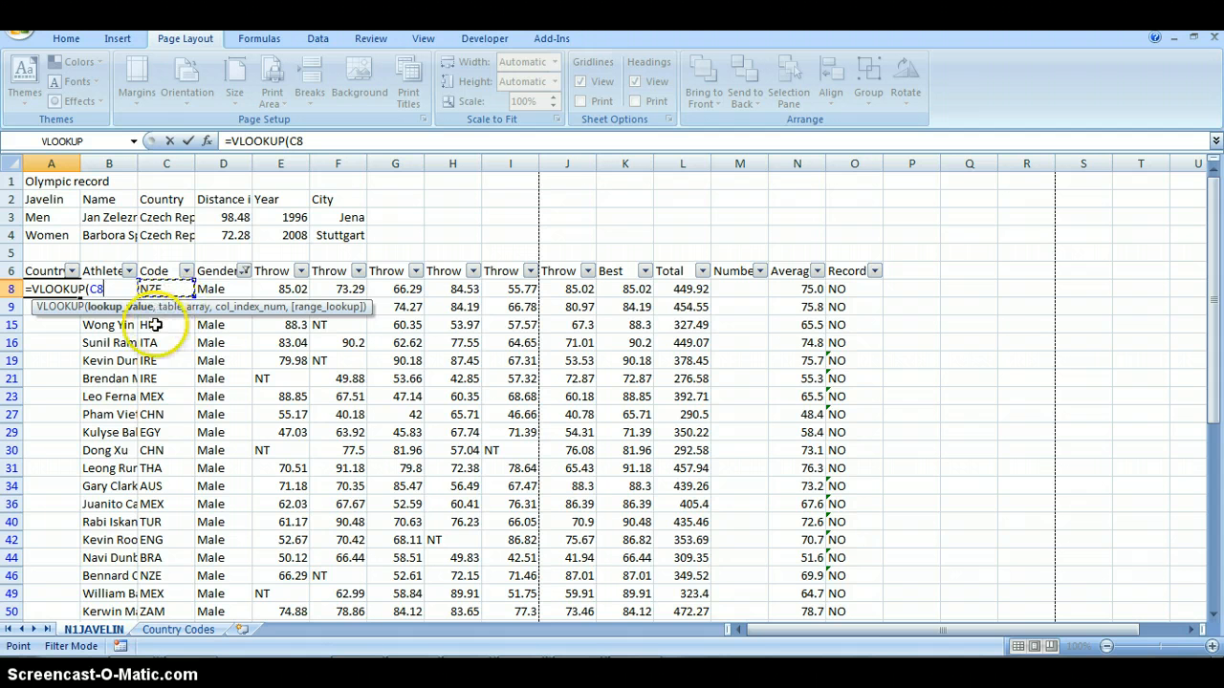
pyautogui.write(',')
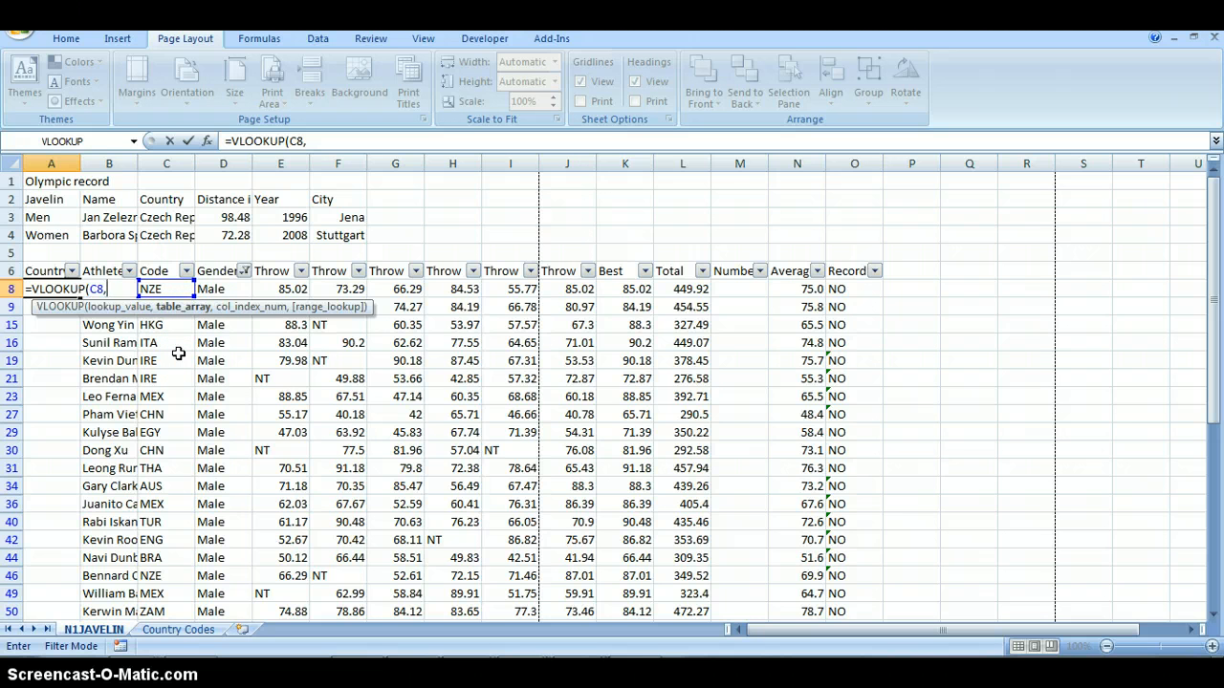
# Set the formula's table array to range A2:B33 on the Country Codes sheet
pyautogui.click(175, 631)
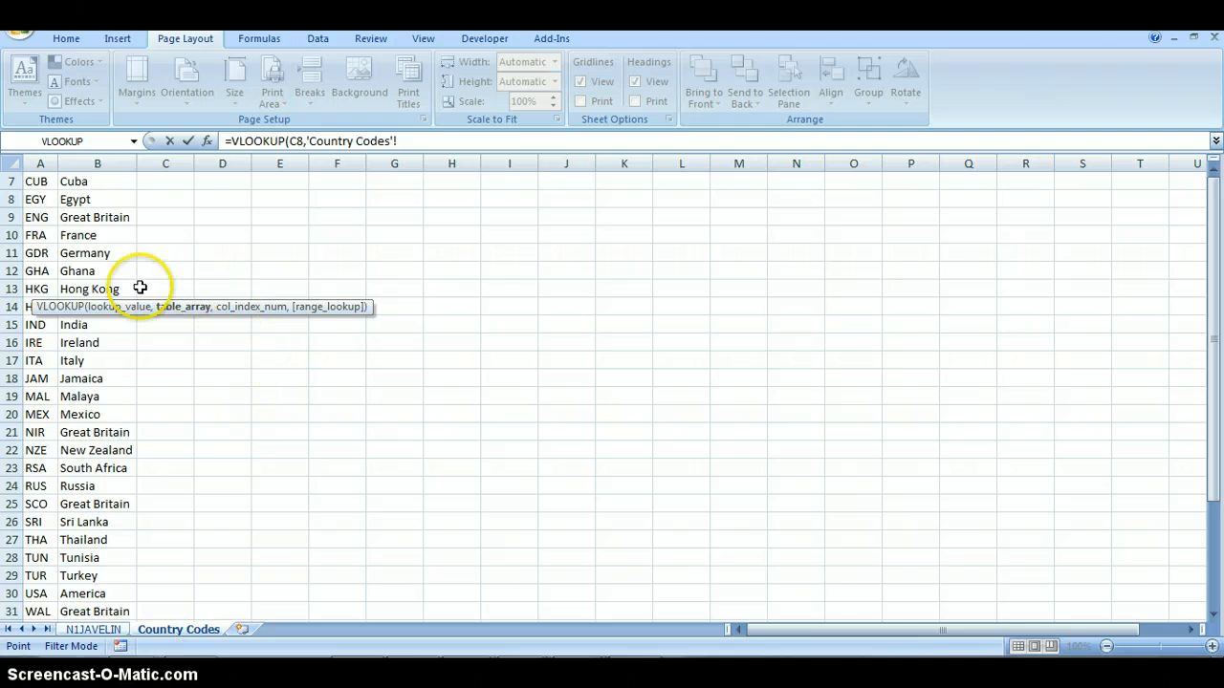
pyautogui.scroll(2, 125, 273)
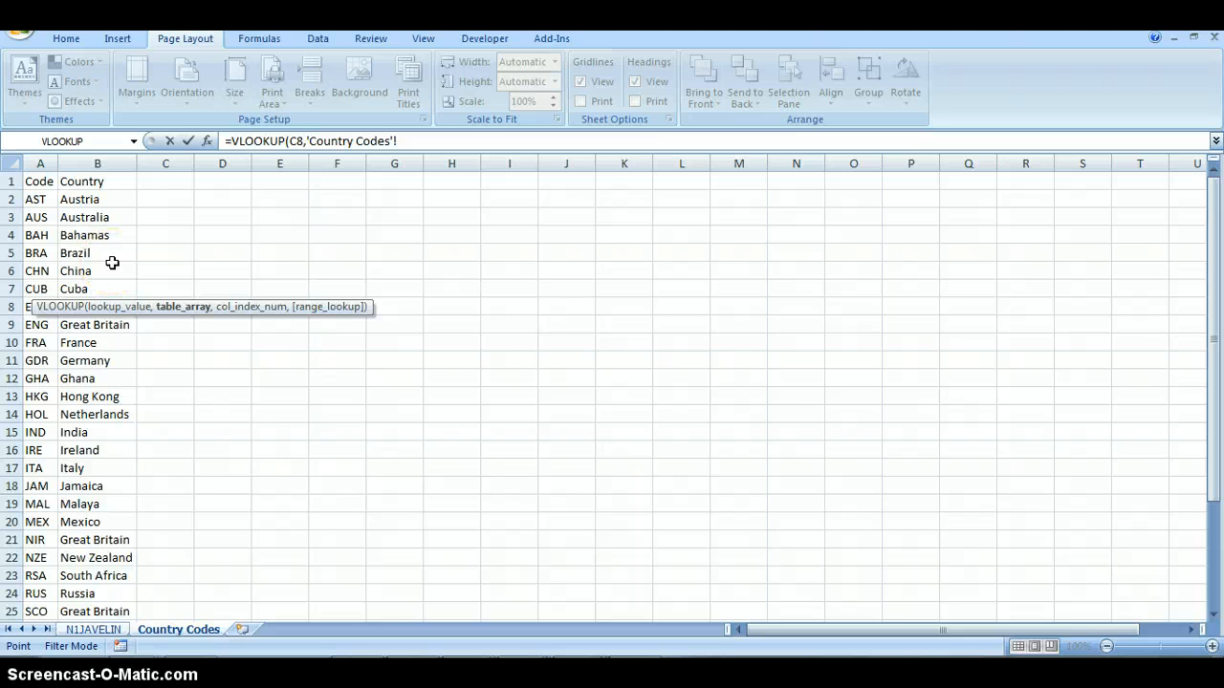
pyautogui.click(34, 200)
pyautogui.moveTo(50, 202); pyautogui.dragTo(82, 599)
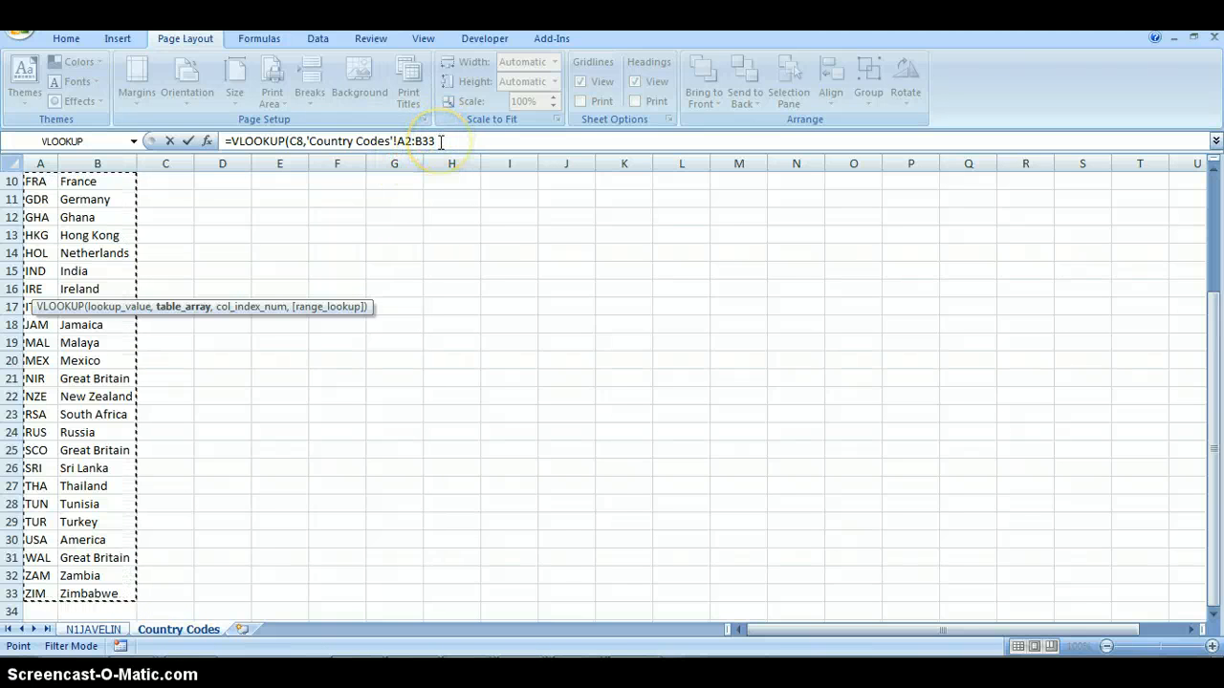
pyautogui.write(',')
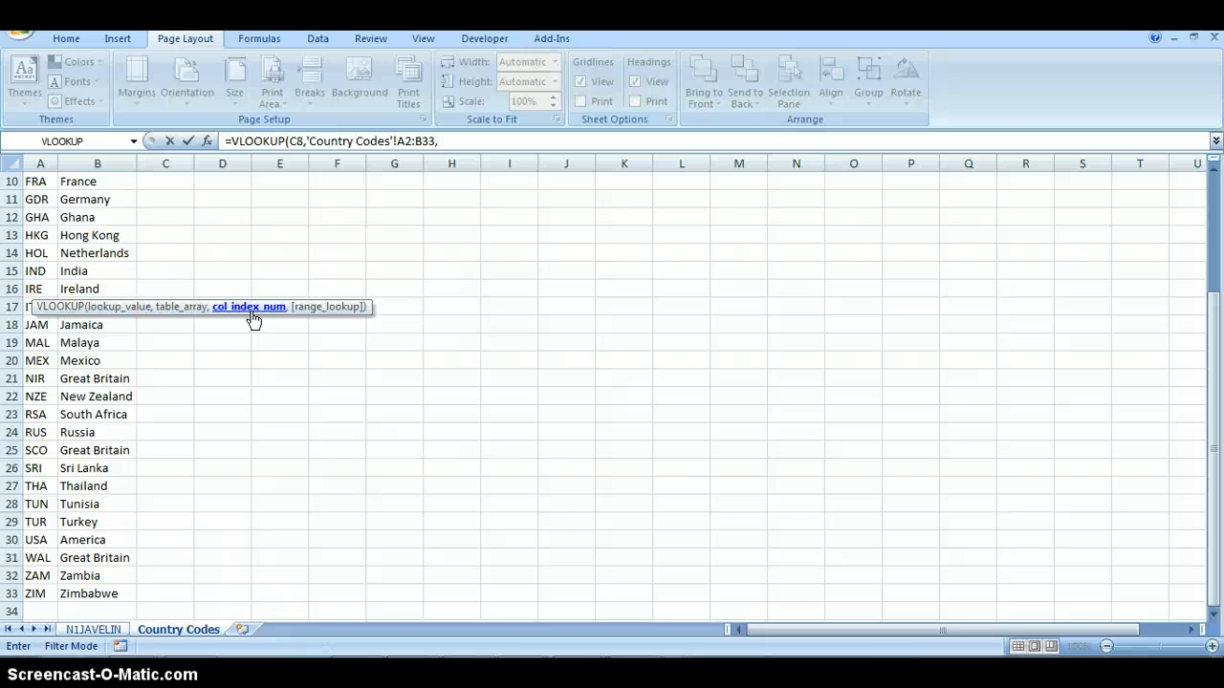
# Set the column index to 2 and complete the VLOOKUP formula in A8
pyautogui.scroll(3, 286, 277)
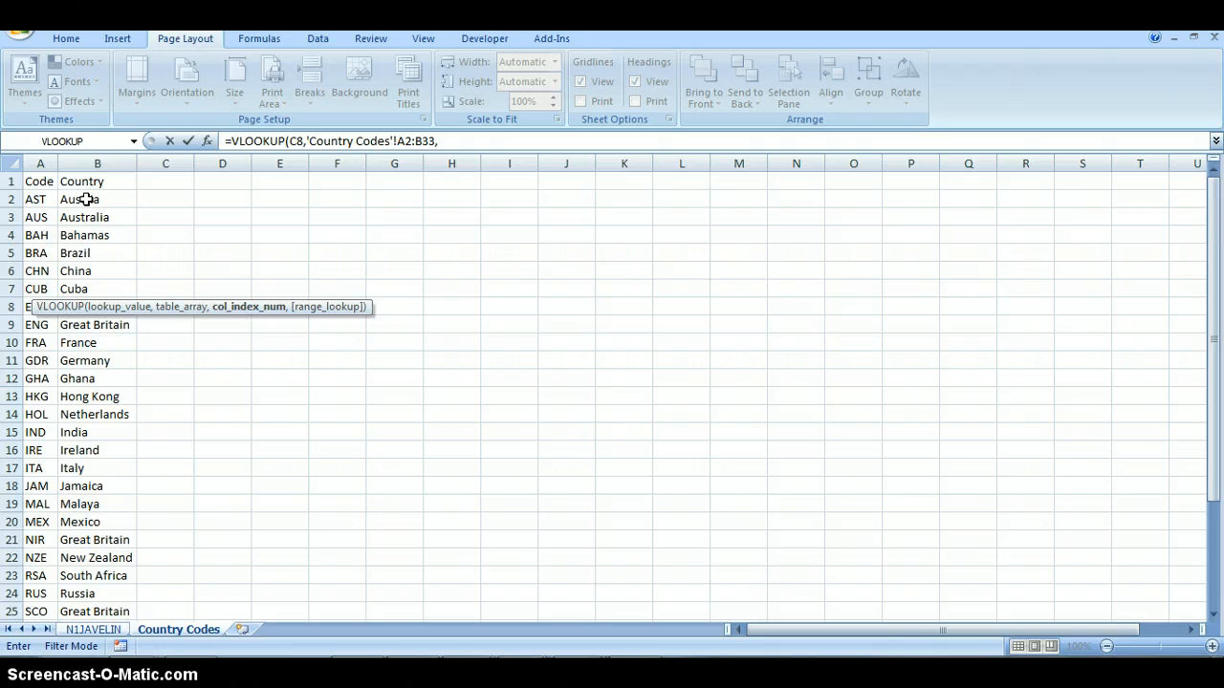
pyautogui.write('2')
pyautogui.write(')')
pyautogui.press('Return')
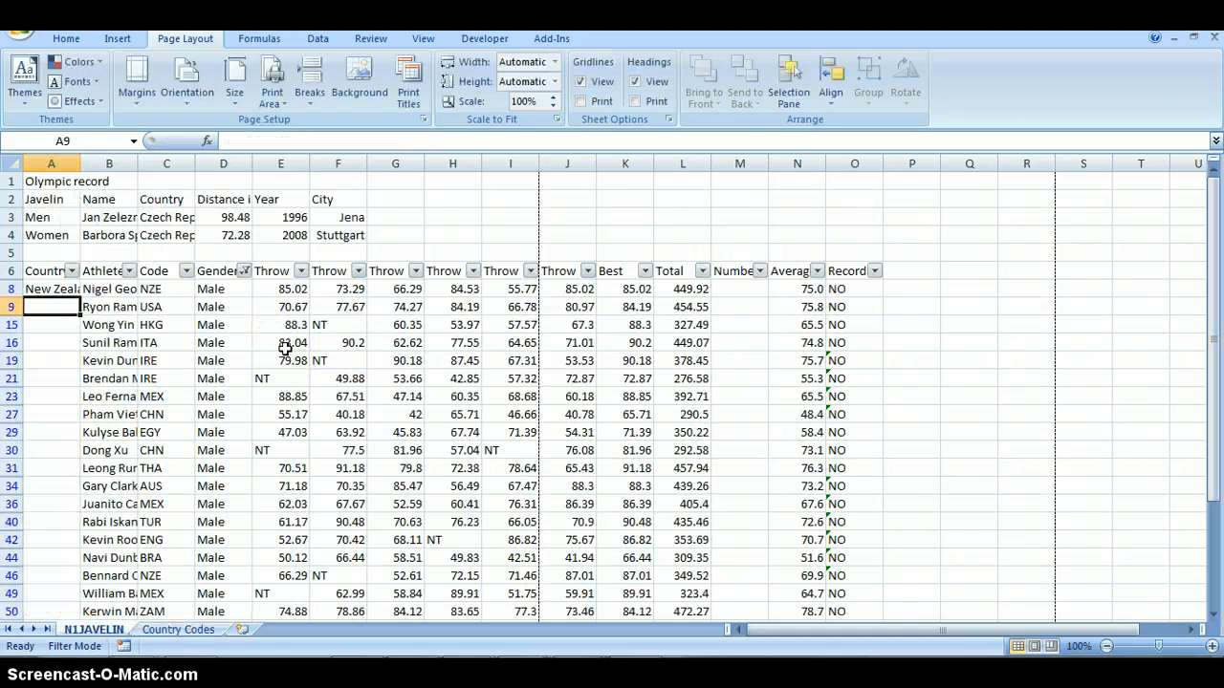
# Fill the VLOOKUP formula from A8 down the Country column across the filtered male rows
pyautogui.click(49, 290)
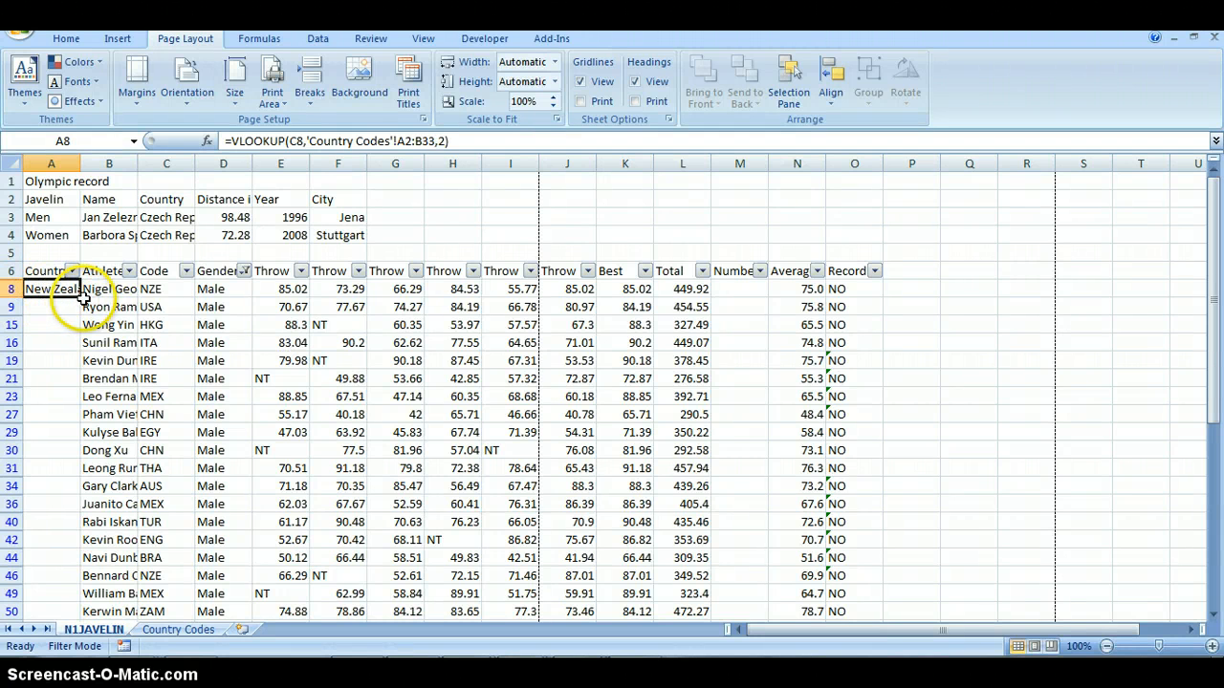
pyautogui.moveTo(79, 298); pyautogui.dragTo(74, 525)
pyautogui.scroll(8, 14, 302)
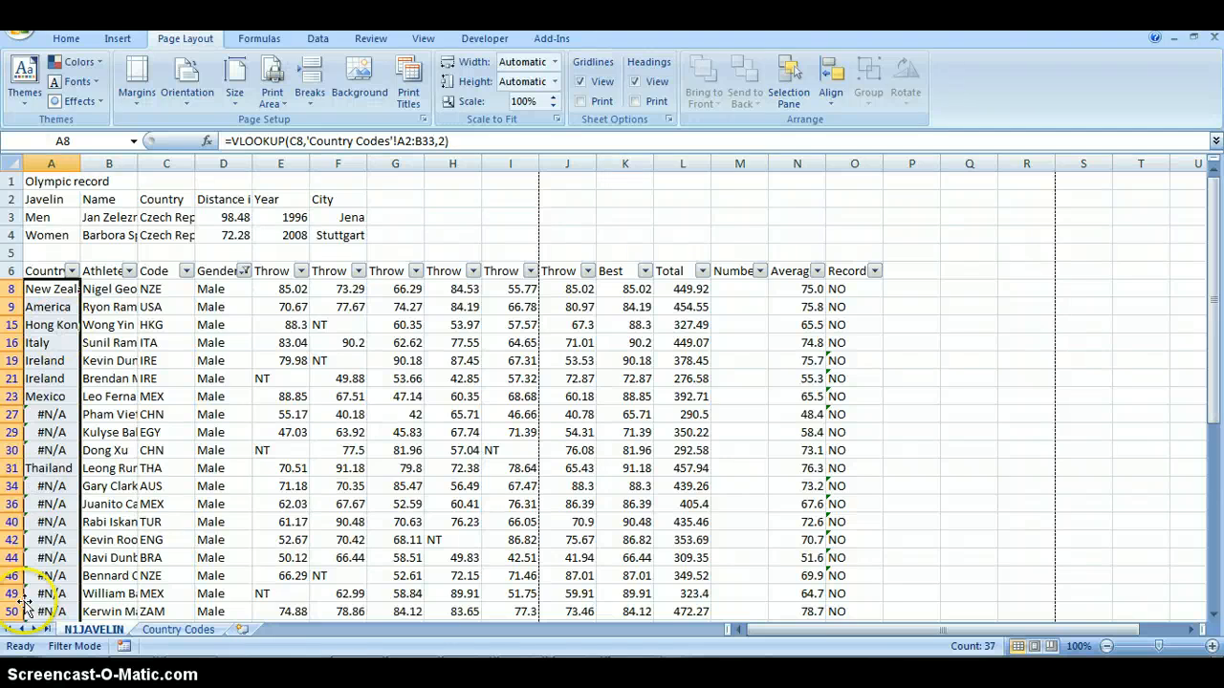
# Compare the table array references in the copied formulas of the filtered Country rows, from A8 to A19
pyautogui.click(48, 288)
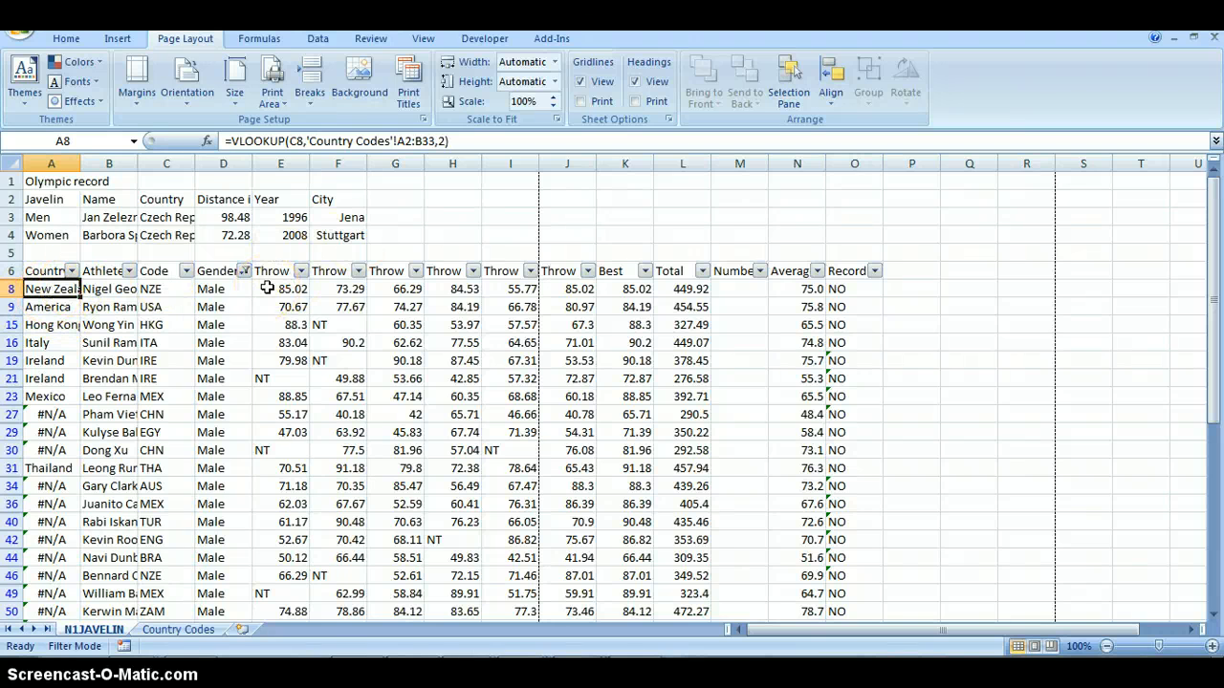
pyautogui.press('Down')
pyautogui.press('Up')
pyautogui.press('Down')
pyautogui.press('Up')
pyautogui.press('Down')
pyautogui.press('Down')
pyautogui.press('Down')
pyautogui.press('Down')
pyautogui.press('Down')
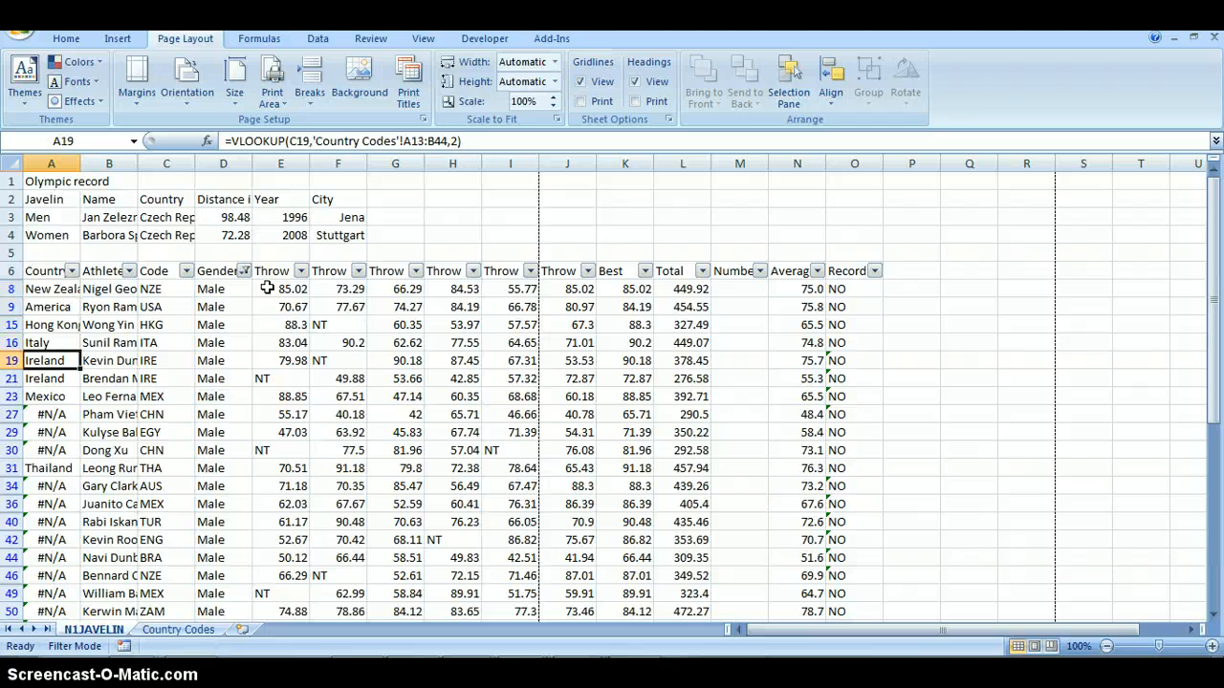
pyautogui.press('Up')
pyautogui.press('Up')
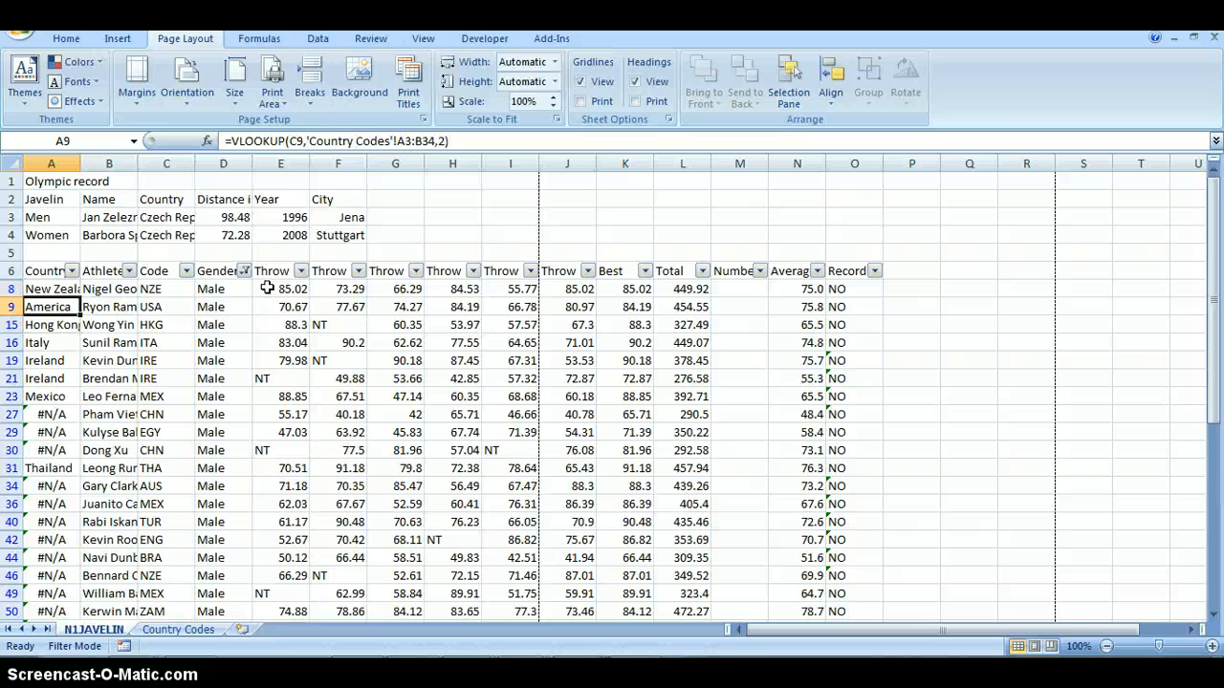
pyautogui.press('Down')
pyautogui.press('Down')
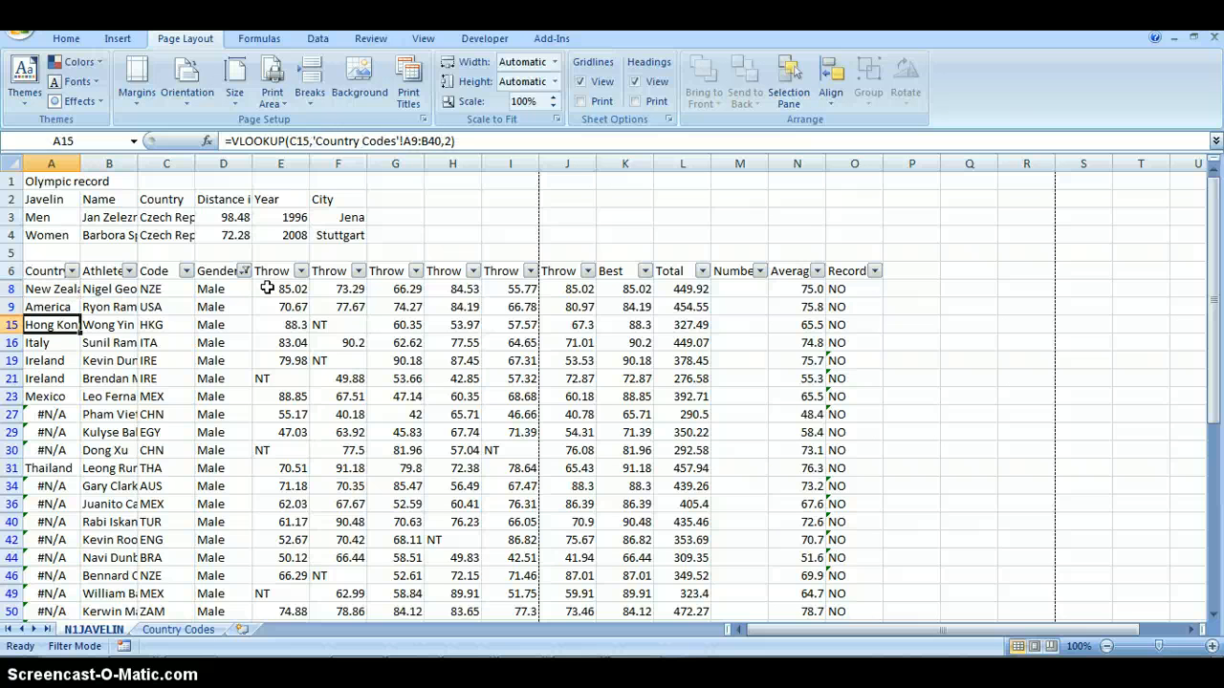
pyautogui.press('Up')
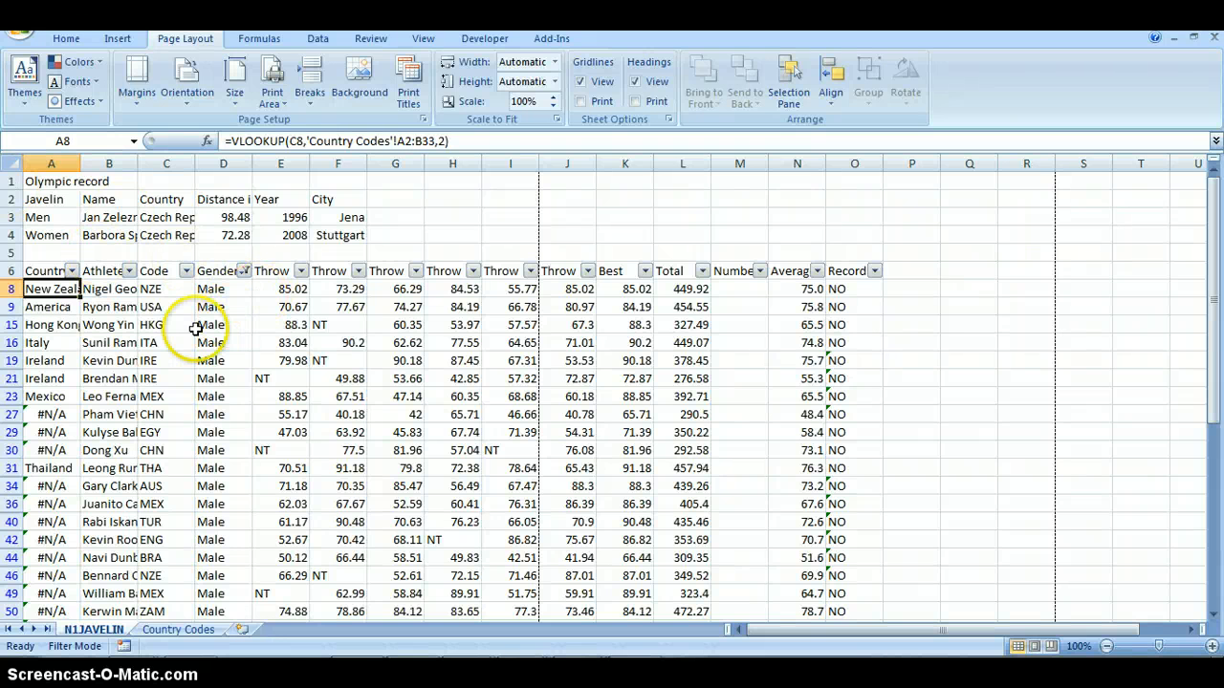
# Reset the Gender filter to include all values so that both male and female athletes are listed
pyautogui.click(245, 271)
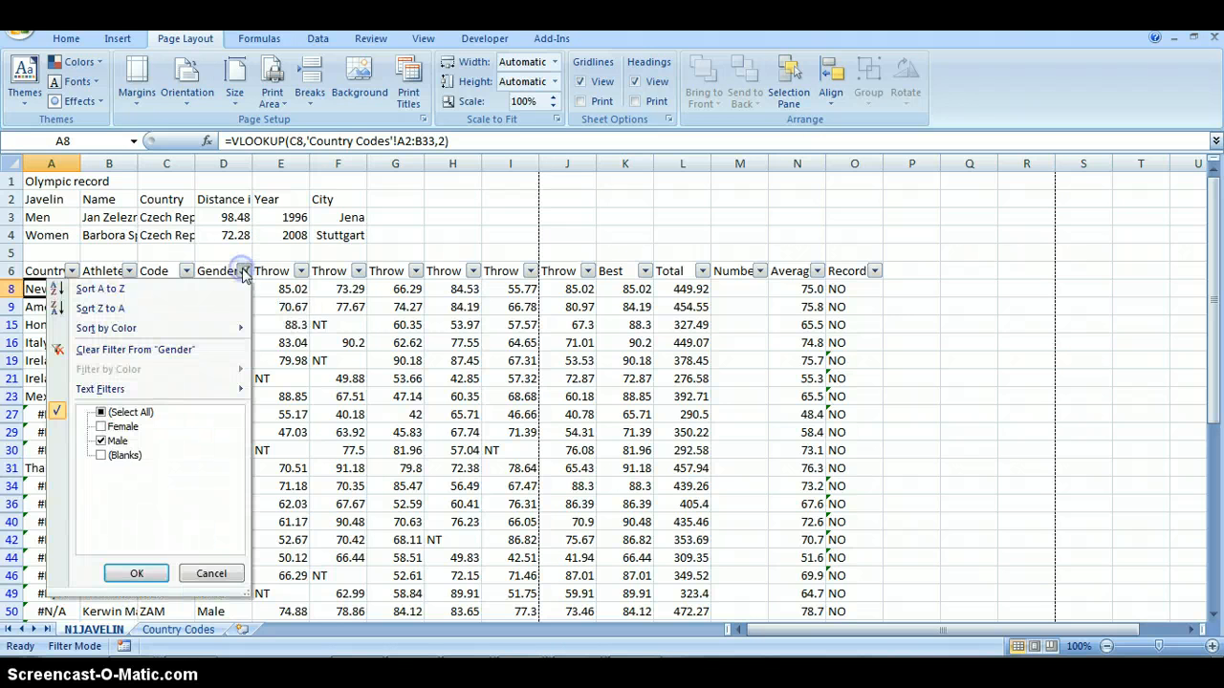
pyautogui.click(101, 412)
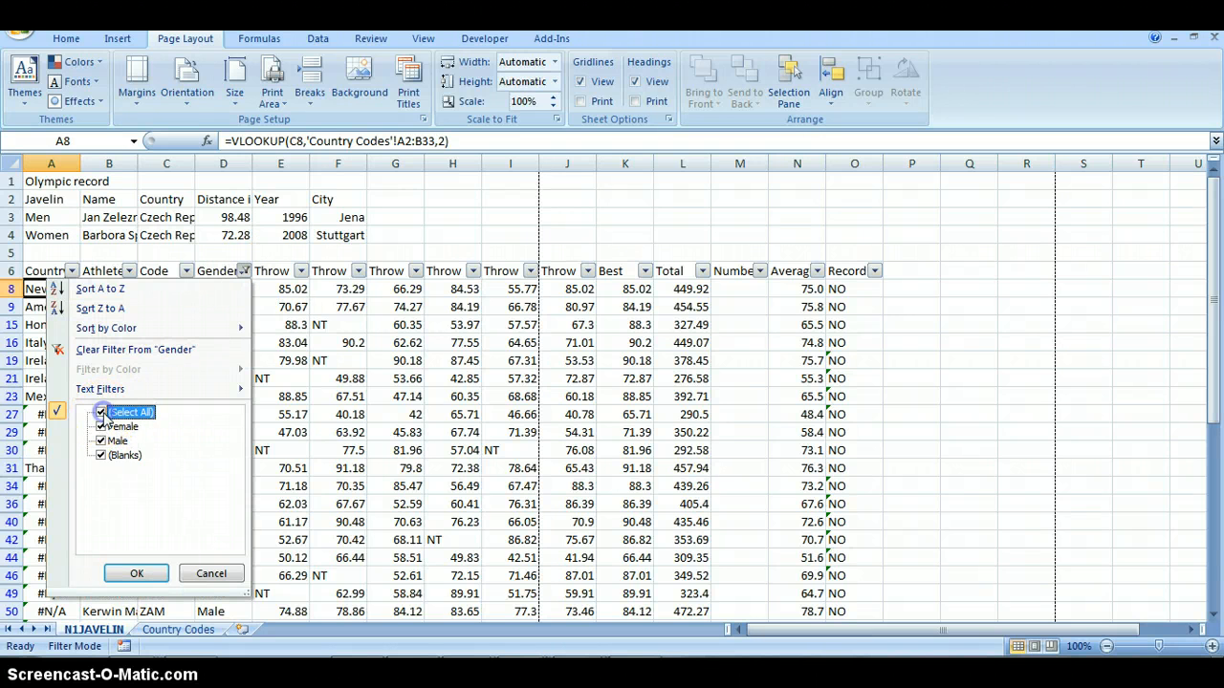
pyautogui.click(137, 572)
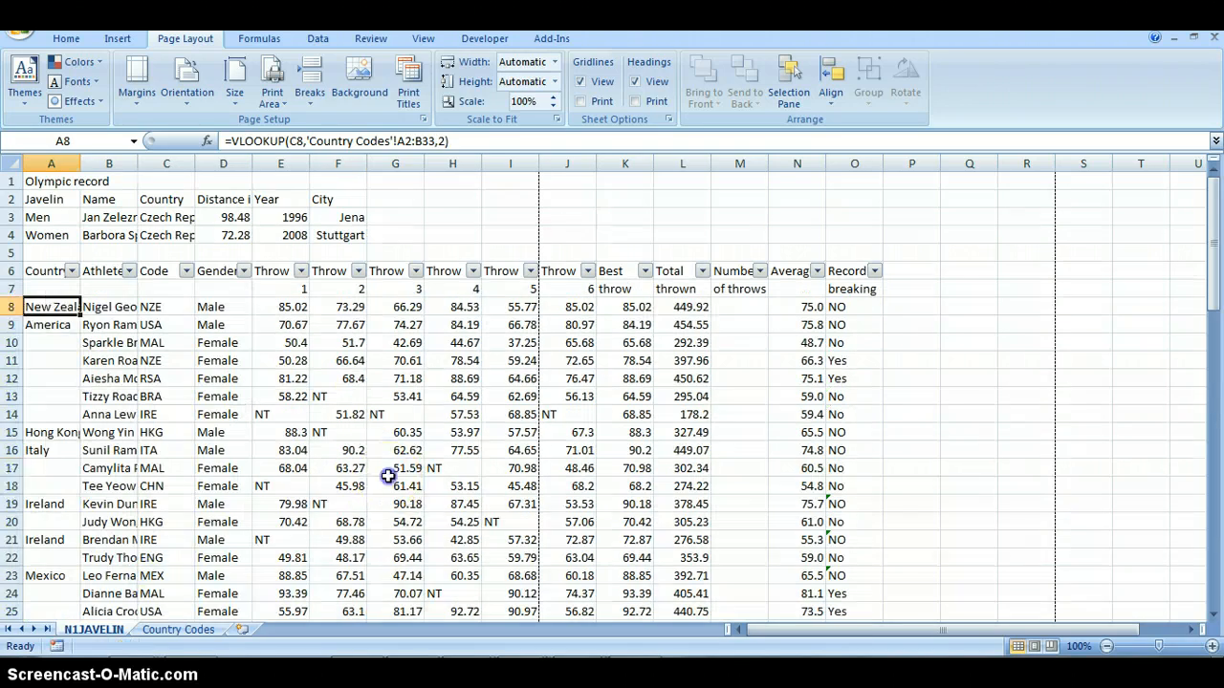
pyautogui.click(387, 475)
# Fill the VLOOKUP formula from A8 down the entire Country column of the unfiltered athlete list
pyautogui.click(43, 307)
pyautogui.moveTo(80, 314); pyautogui.dragTo(80, 588)
pyautogui.scroll(5, 54, 383)
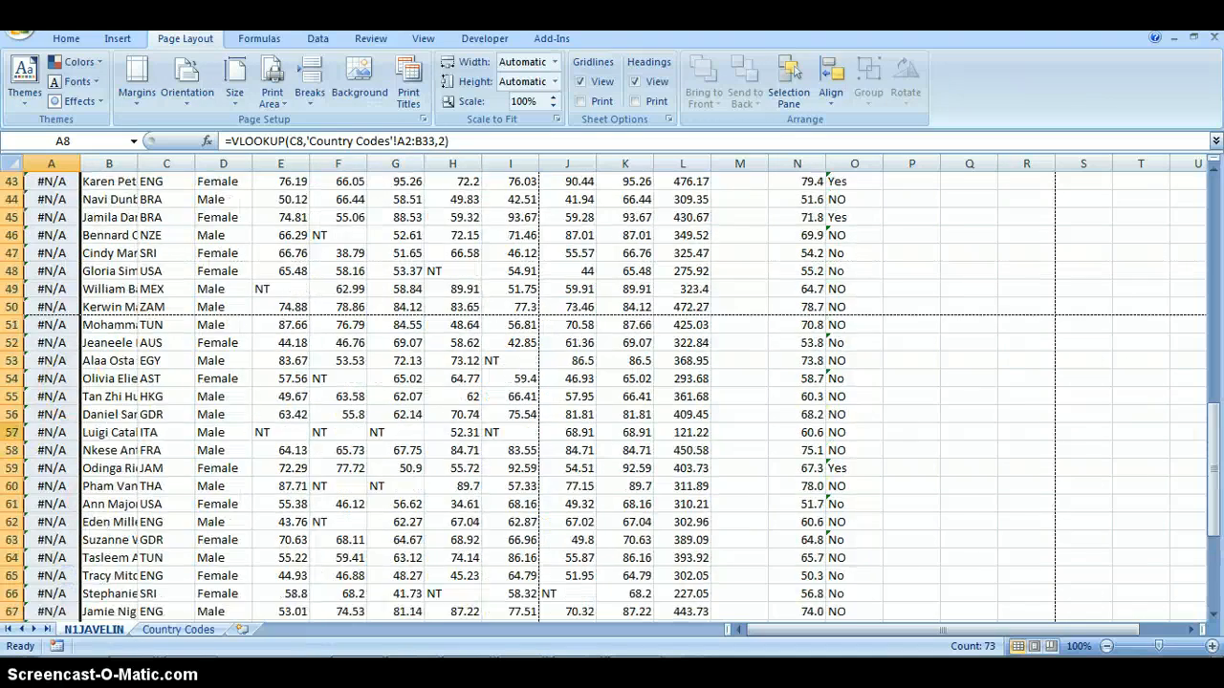
pyautogui.scroll(14, 153, 373)
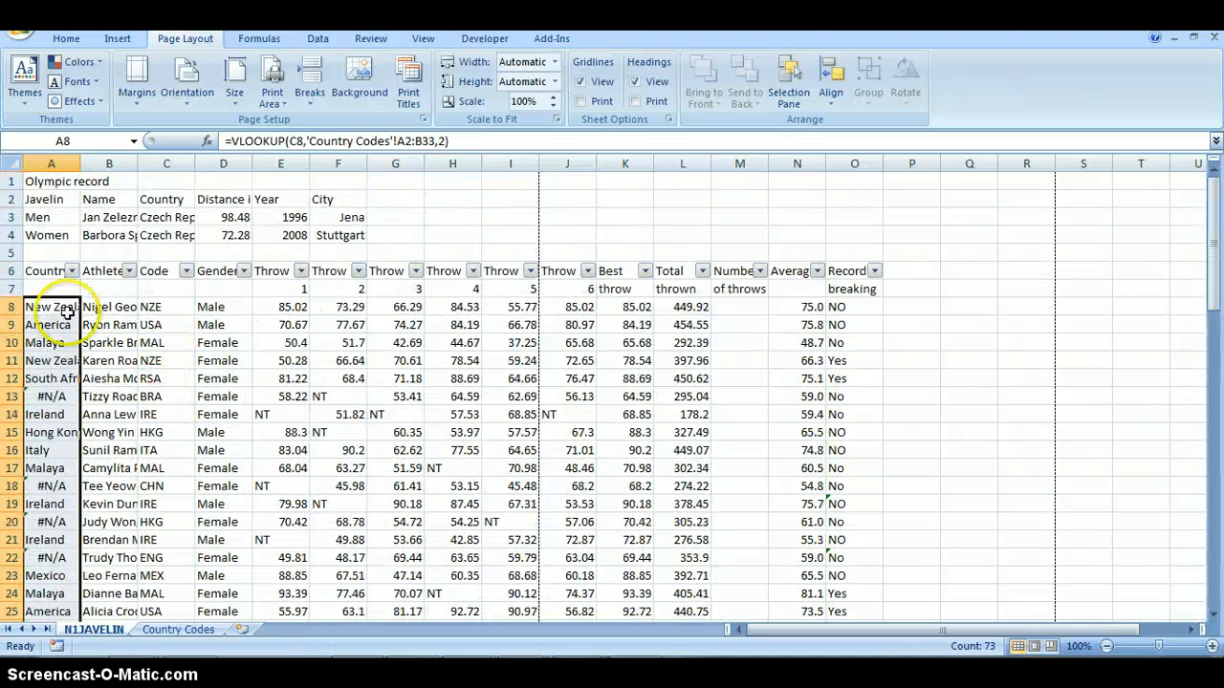
# Examine how the lookup range changes from row to row in A8 to A13, and check the Country entries further down
pyautogui.click(56, 307)
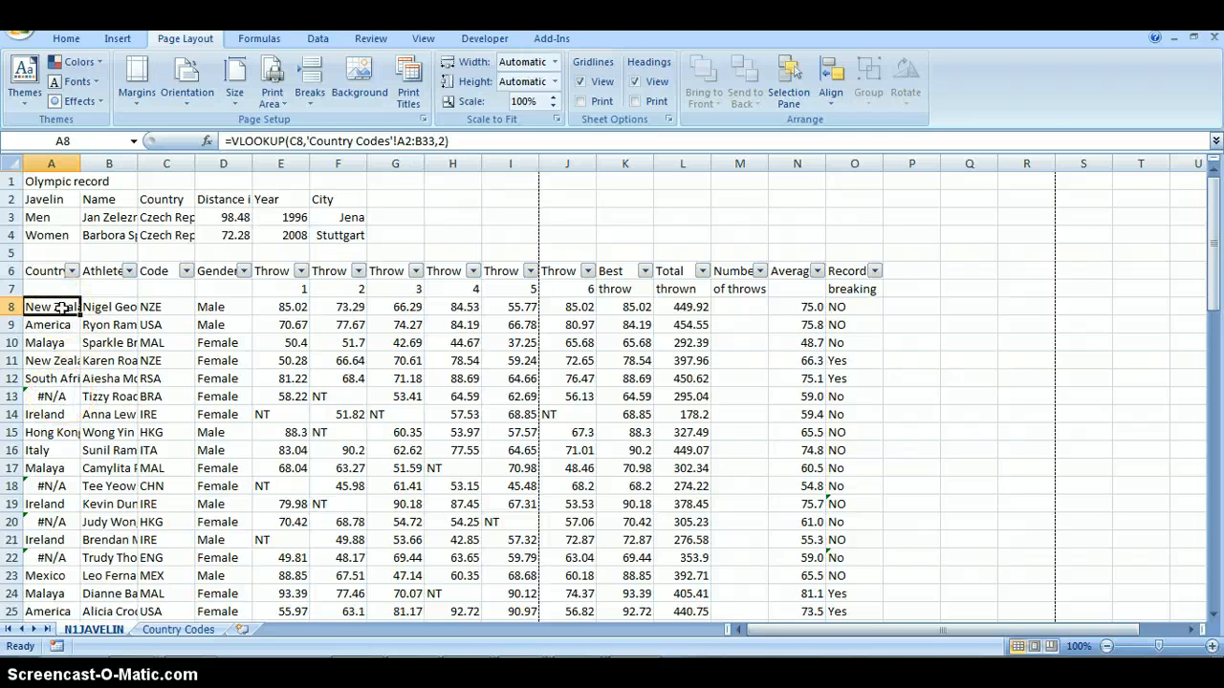
pyautogui.press('Down')
pyautogui.press('Down')
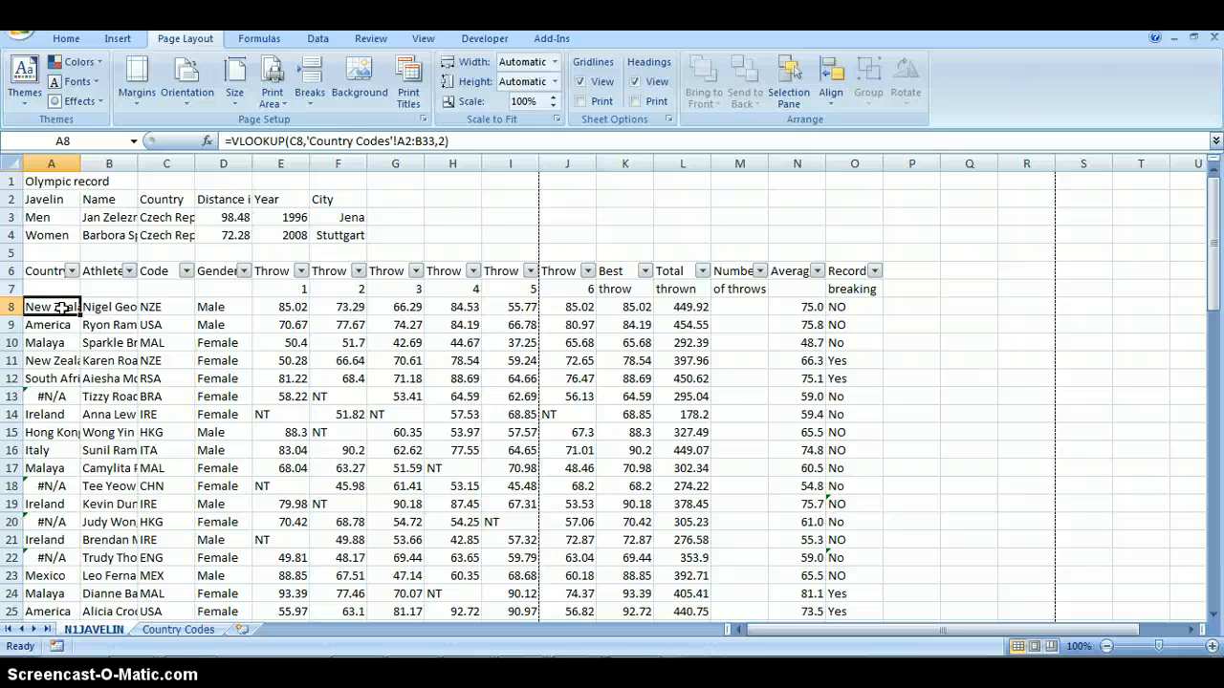
pyautogui.press('Down')
pyautogui.press('Down')
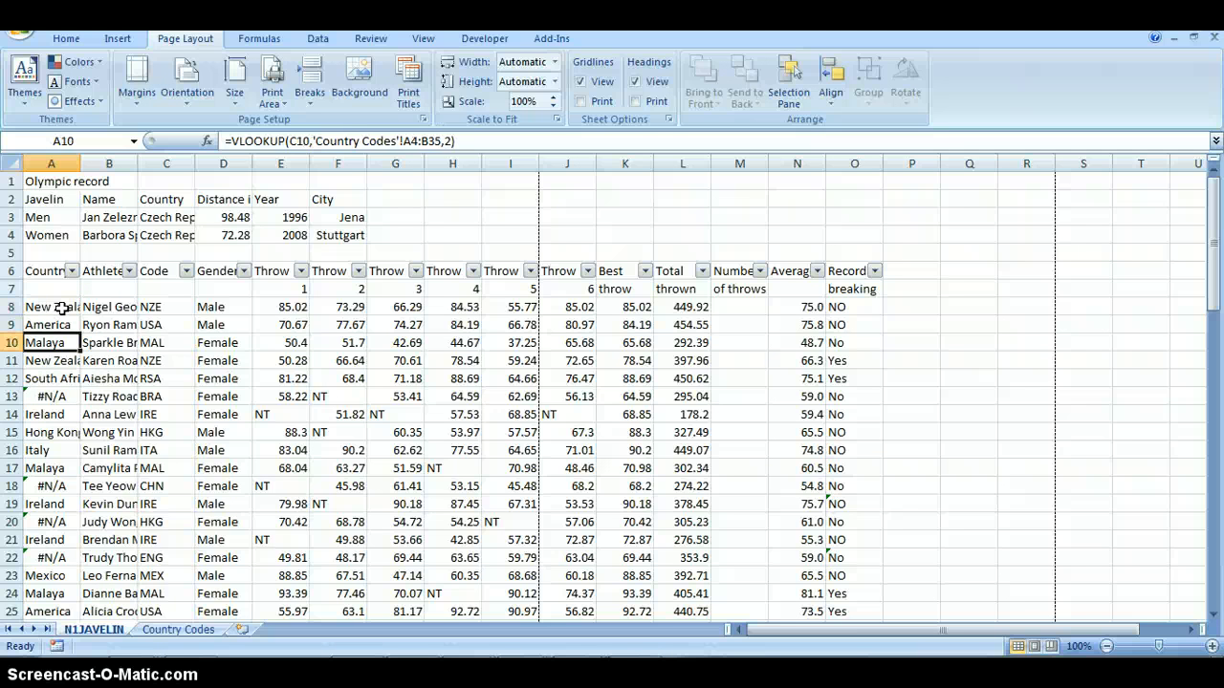
pyautogui.press('Down')
pyautogui.press('Down')
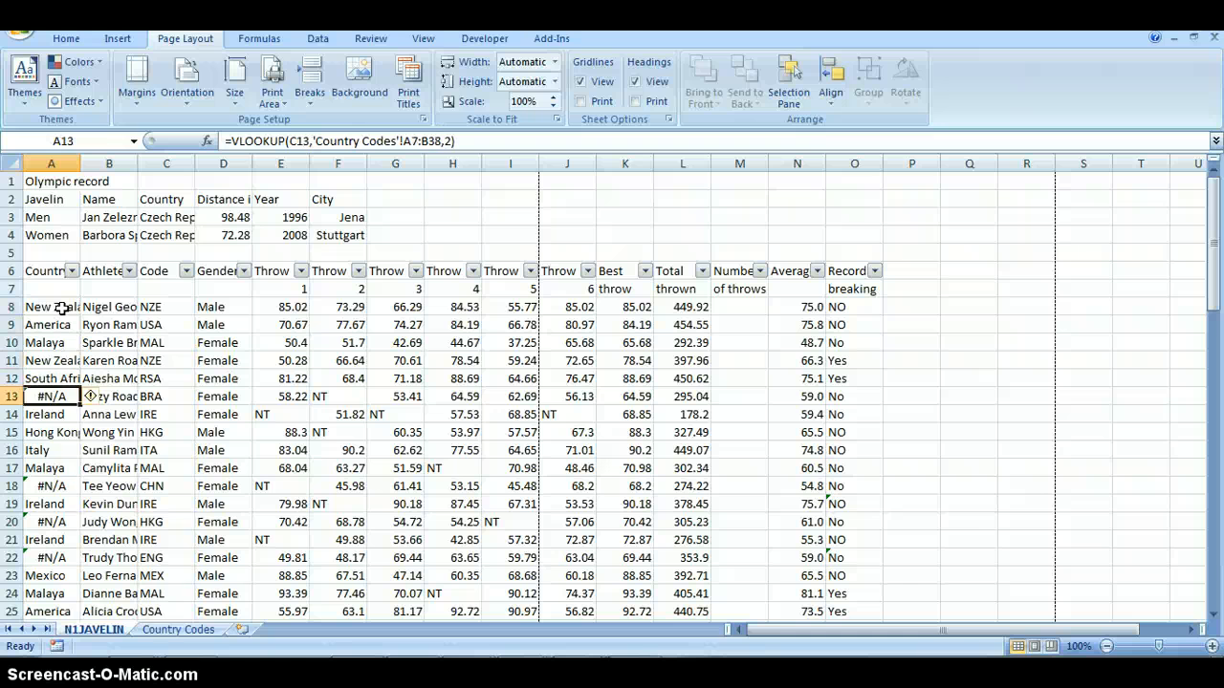
pyautogui.press('Down')
pyautogui.press('Up')
pyautogui.press('Up')
pyautogui.press('Up')
pyautogui.press('Up')
pyautogui.press('Up')
pyautogui.press('Up')
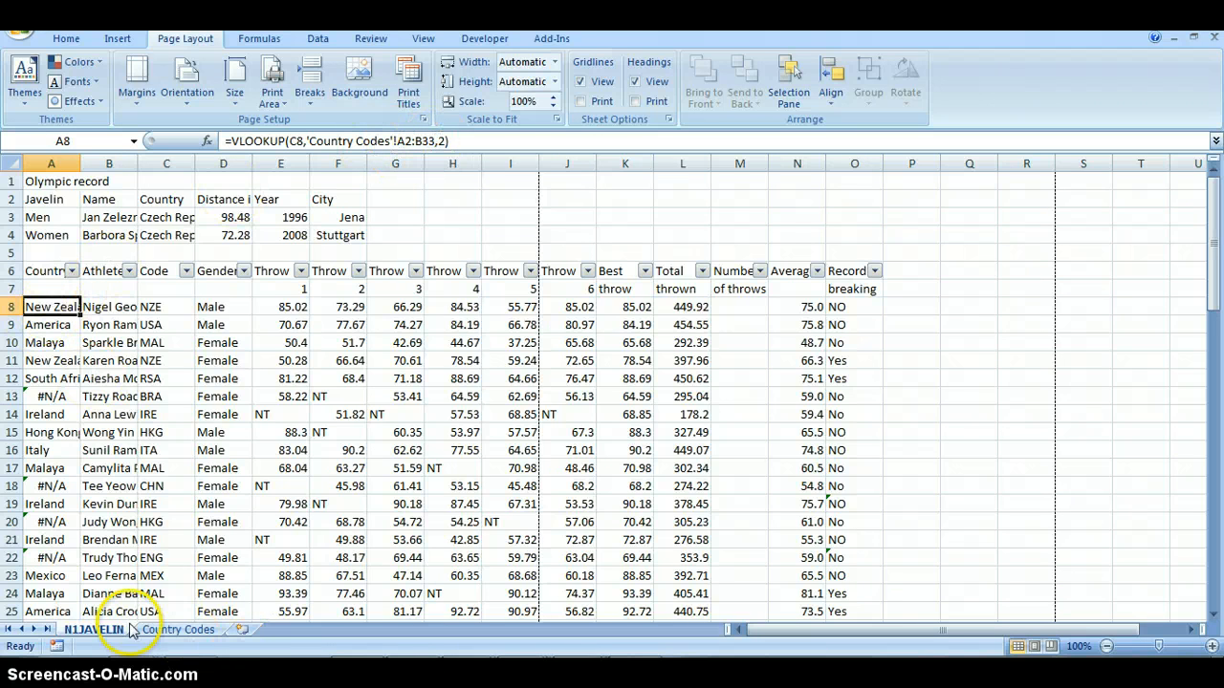
pyautogui.scroll(-2, 88, 354)
pyautogui.scroll(-3, 76, 368)
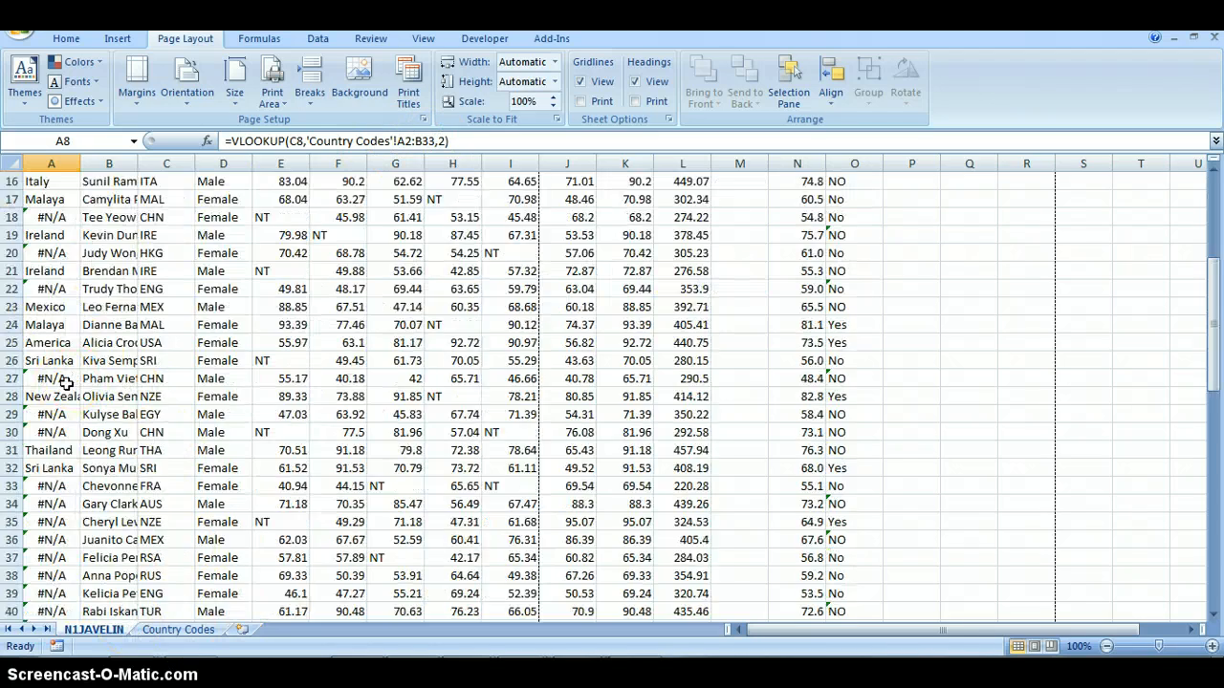
# Examine the table array in the Country formula in A80 and inspect the cells it references from A74 down in the Country Codes sheet
pyautogui.scroll(5, 65, 380)
pyautogui.scroll(-20, 47, 449)
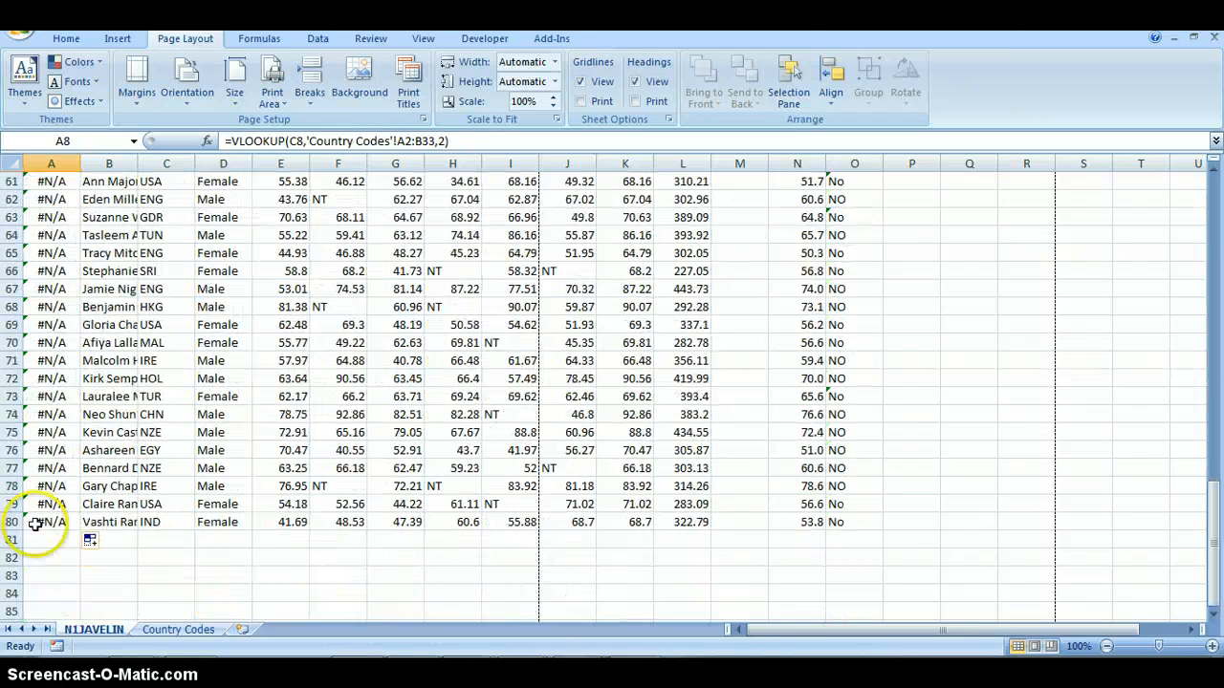
pyautogui.click(50, 521)
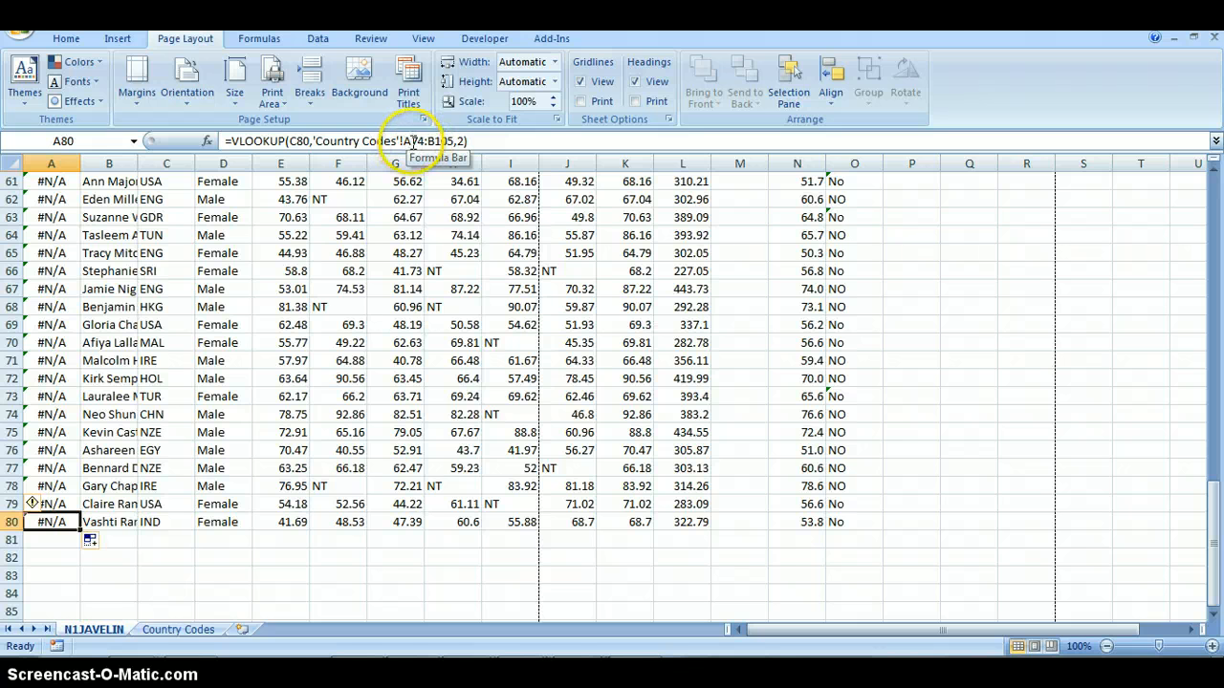
pyautogui.click(178, 629)
pyautogui.scroll(-14, 187, 540)
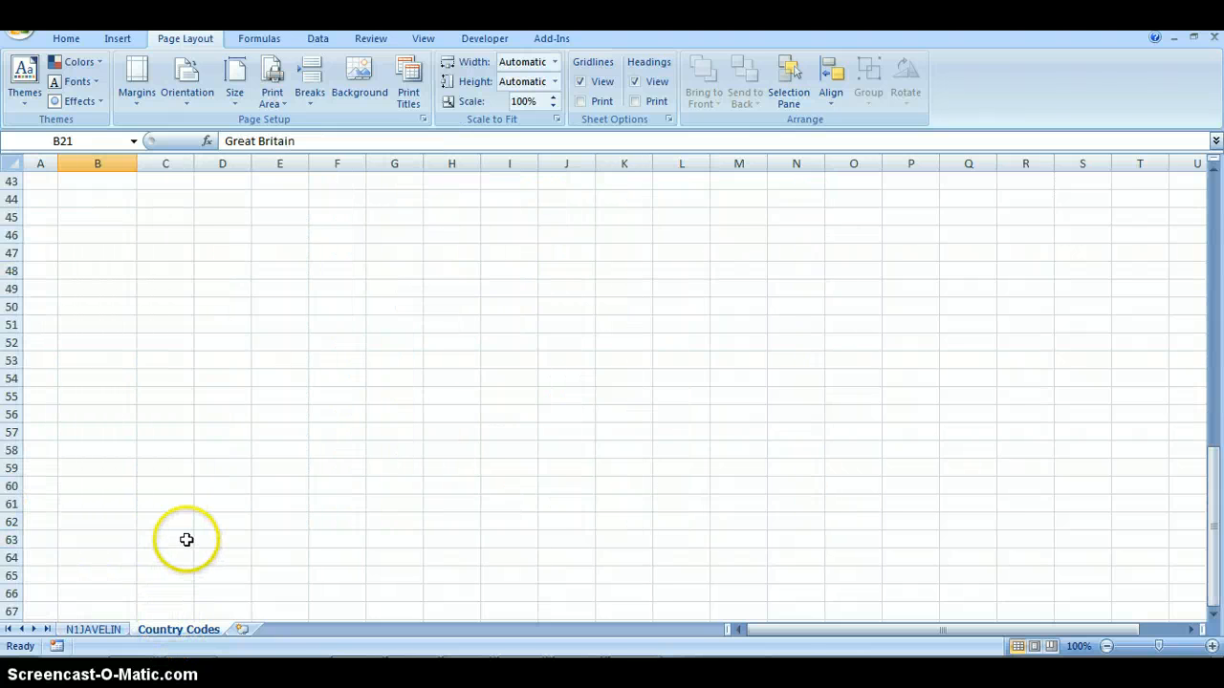
pyautogui.scroll(-9, 186, 540)
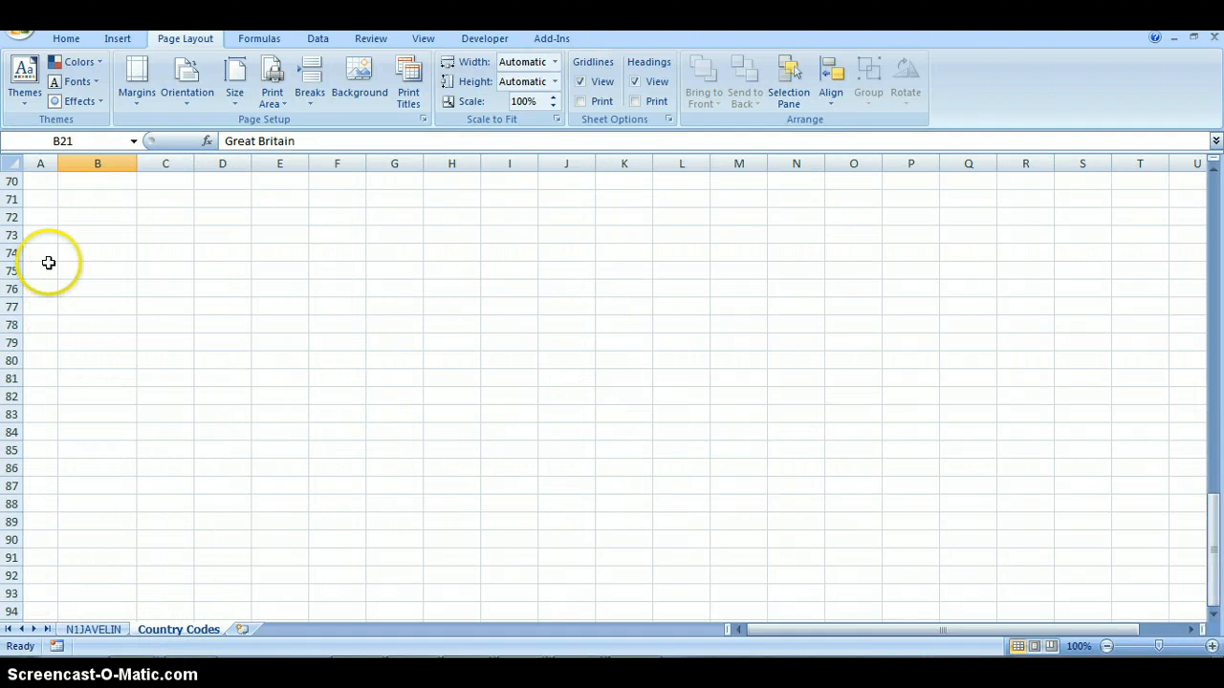
pyautogui.moveTo(48, 262); pyautogui.dragTo(143, 262)
pyautogui.scroll(20, 185, 388)
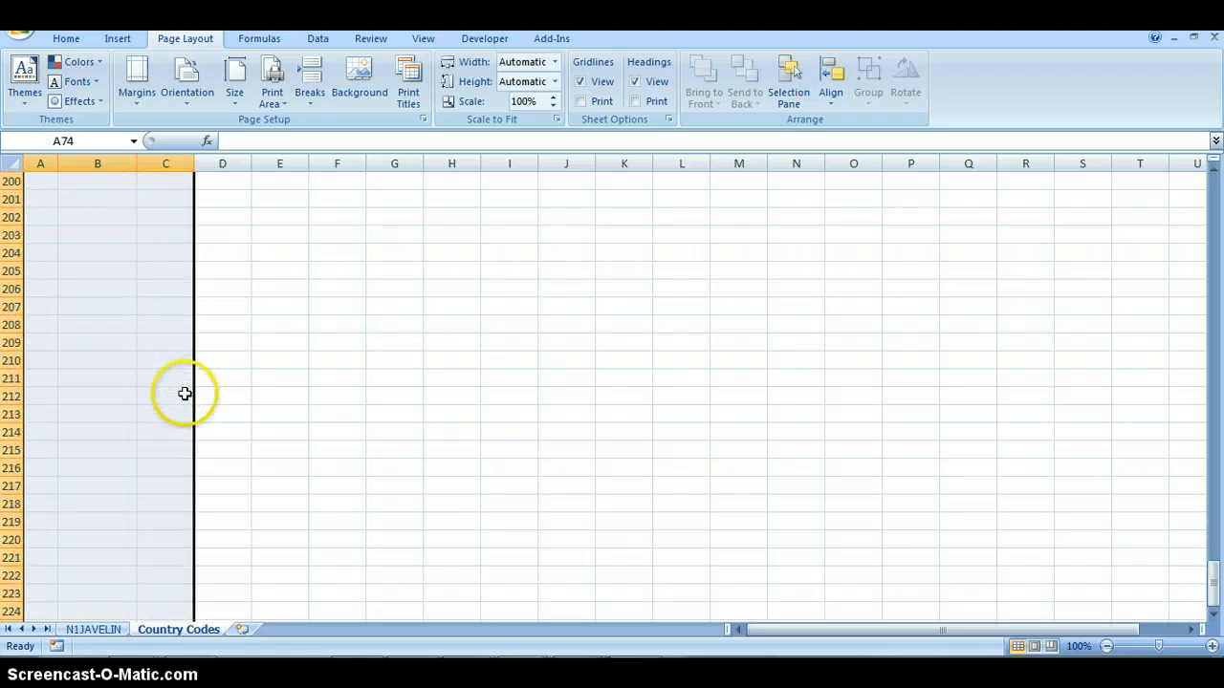
pyautogui.scroll(20, 185, 394)
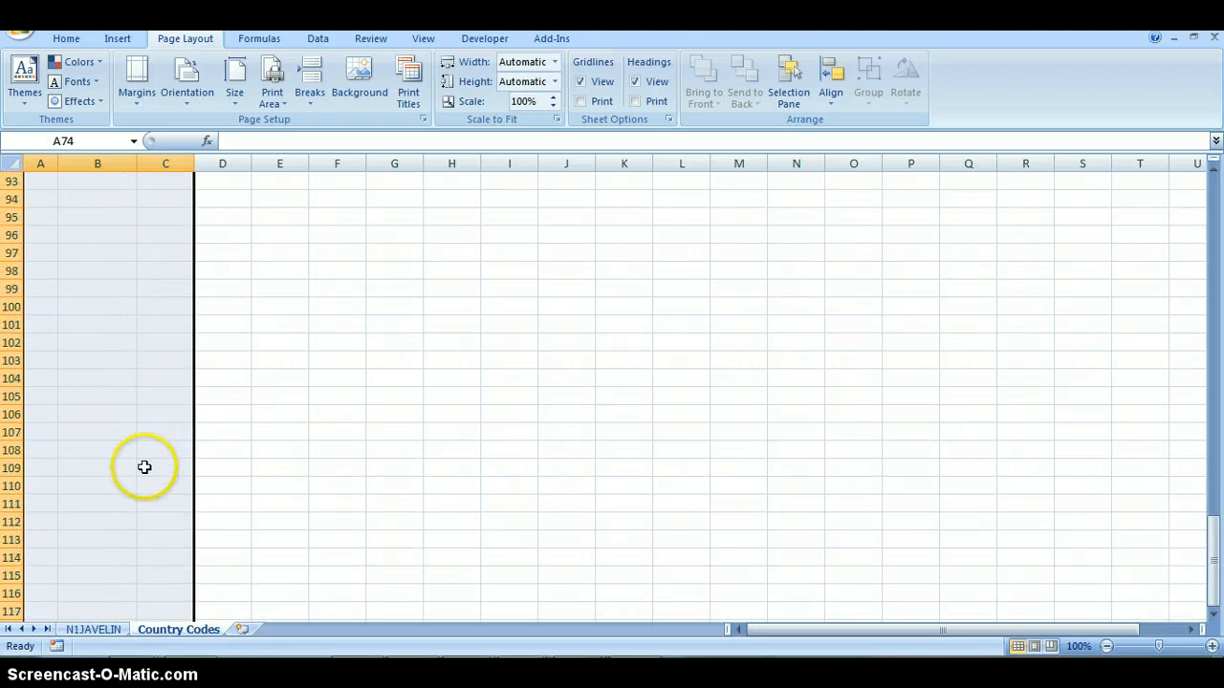
pyautogui.scroll(10, 144, 468)
# Inspect the formula in A9 of the javelin sheet and highlight its lookup range A3:B34 in the Country Codes sheet
pyautogui.click(117, 631)
pyautogui.scroll(1, 259, 50)
pyautogui.scroll(4, 195, 264)
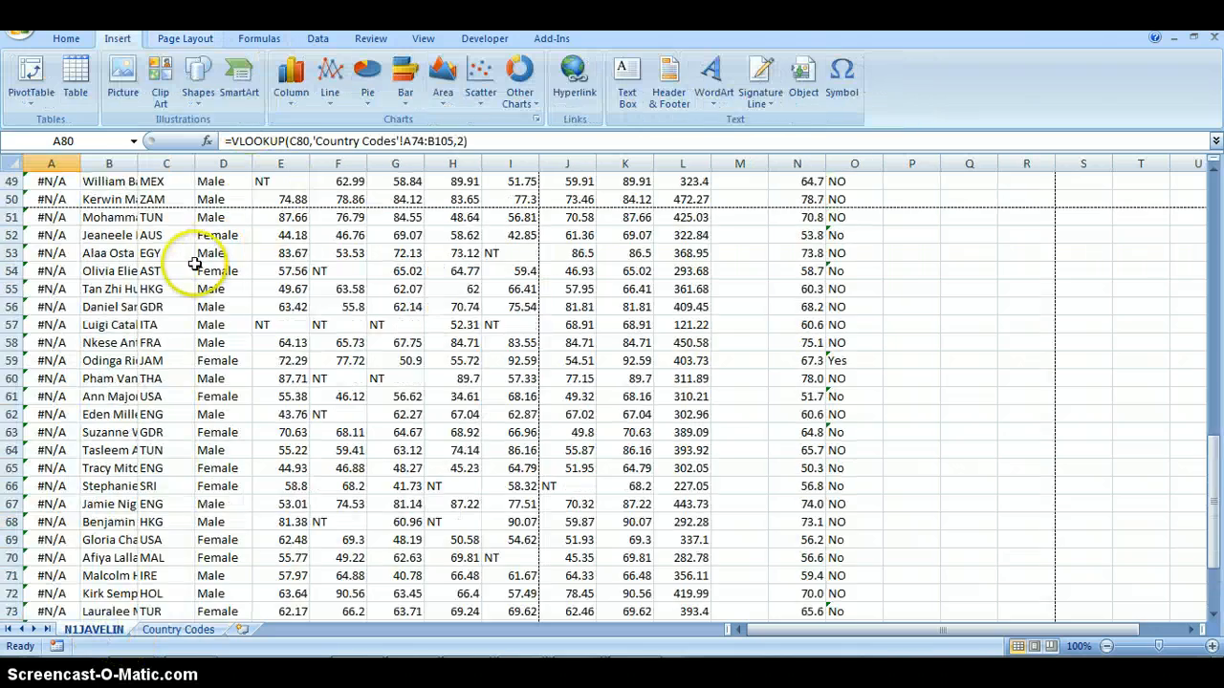
pyautogui.scroll(14, 195, 263)
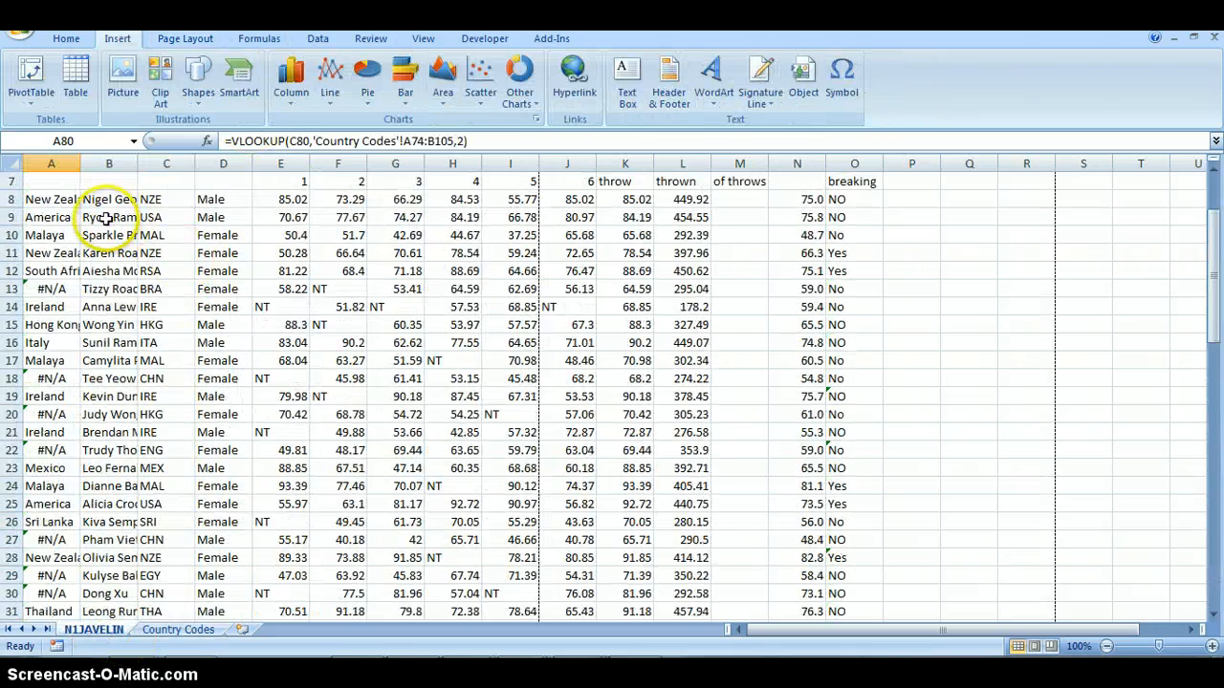
pyautogui.click(106, 217)
pyautogui.scroll(2, 57, 251)
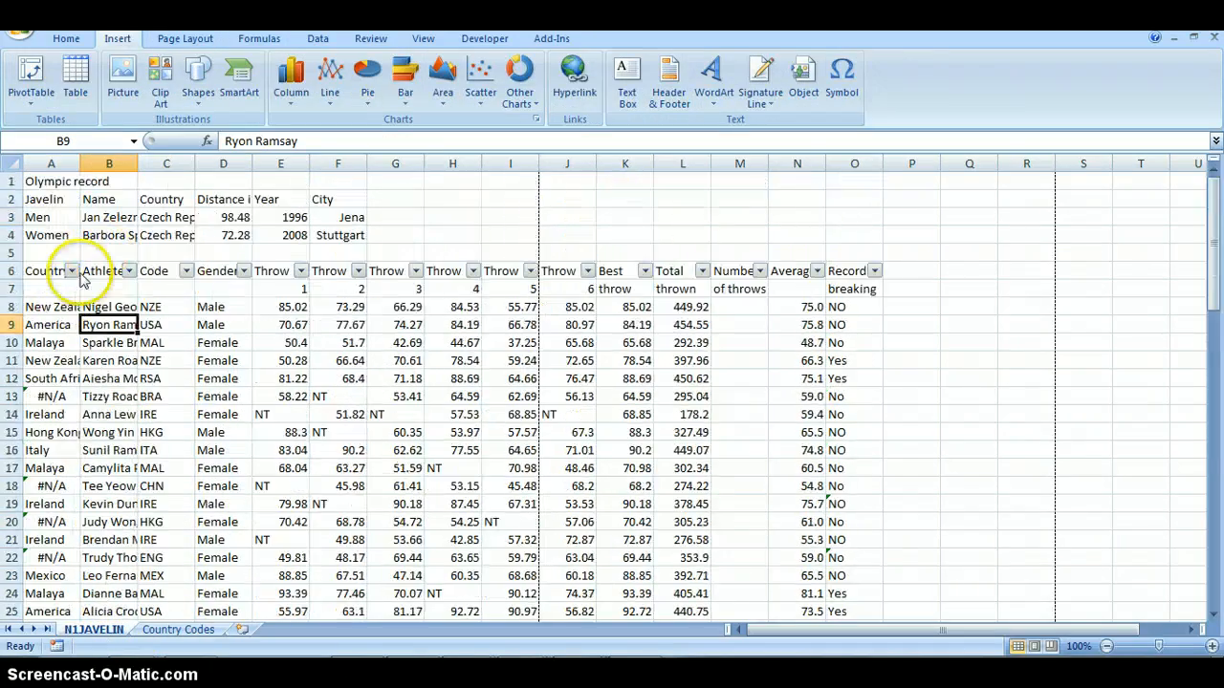
pyautogui.click(50, 324)
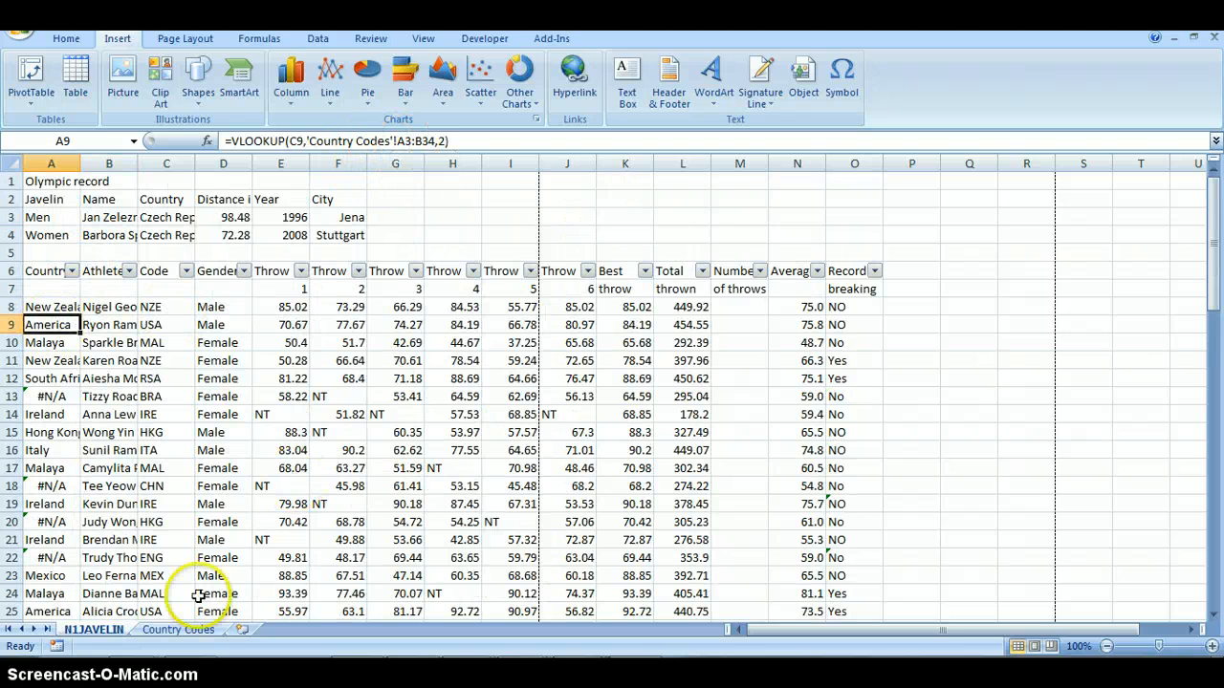
pyautogui.click(188, 629)
pyautogui.scroll(20, 239, 450)
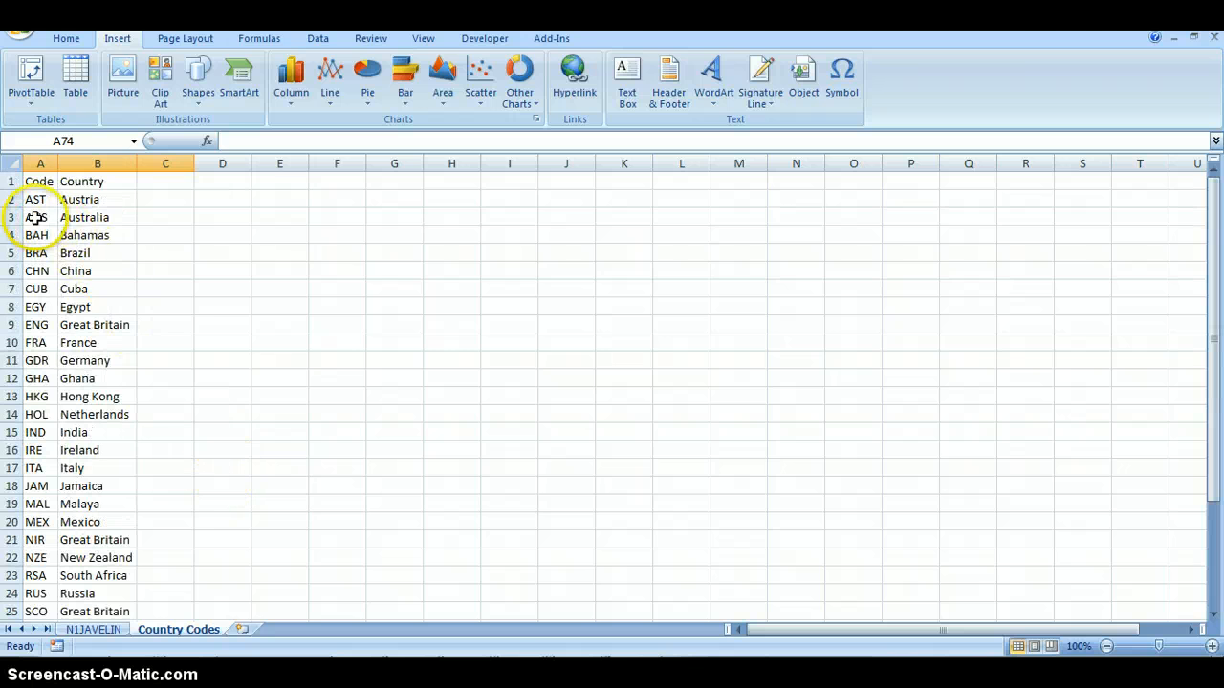
pyautogui.moveTo(36, 217); pyautogui.dragTo(85, 600)
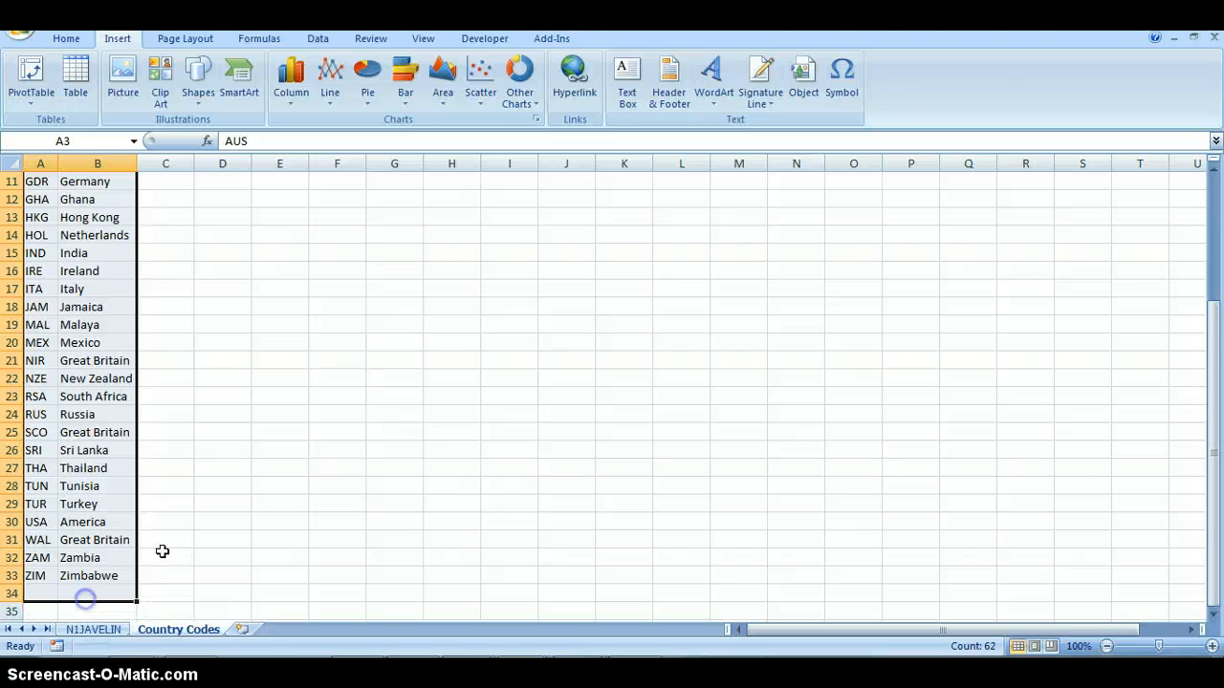
pyautogui.scroll(2, 229, 535)
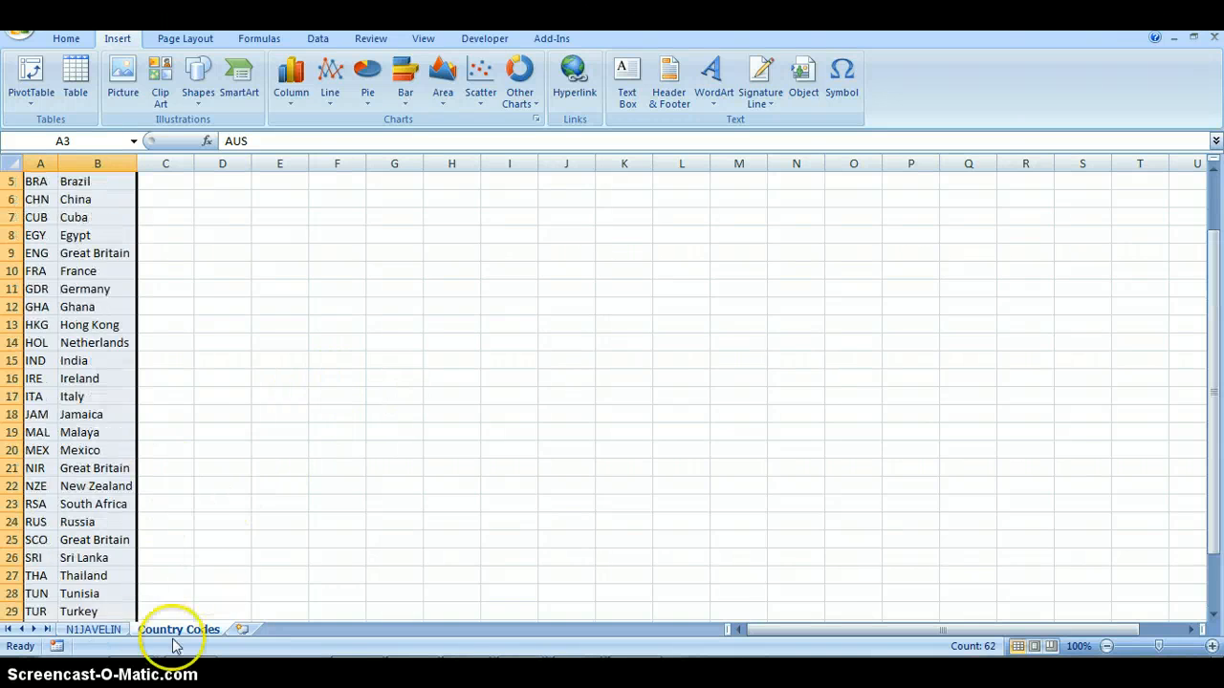
# Make the table array in the A8 formula of the javelin sheet absolute, giving =VLOOKUP(C8,'Country Codes'!$A$2:$B$33,2)
pyautogui.click(96, 631)
pyautogui.click(63, 307)
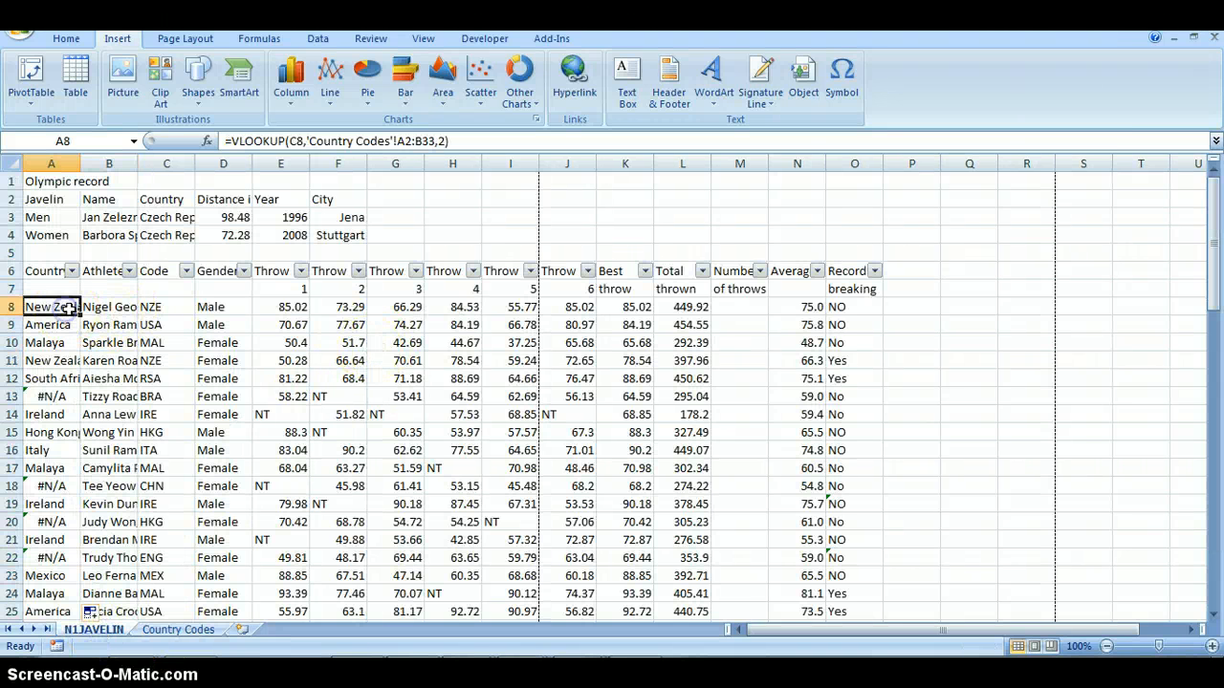
pyautogui.click(395, 141)
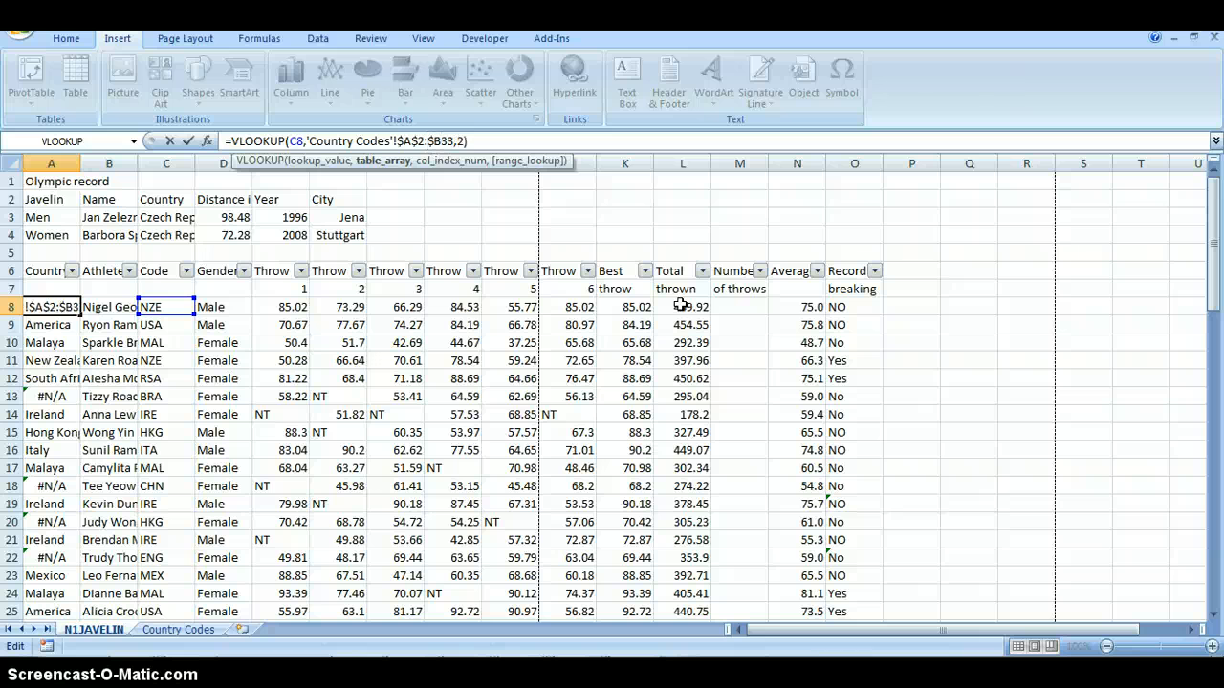
pyautogui.press('Return')
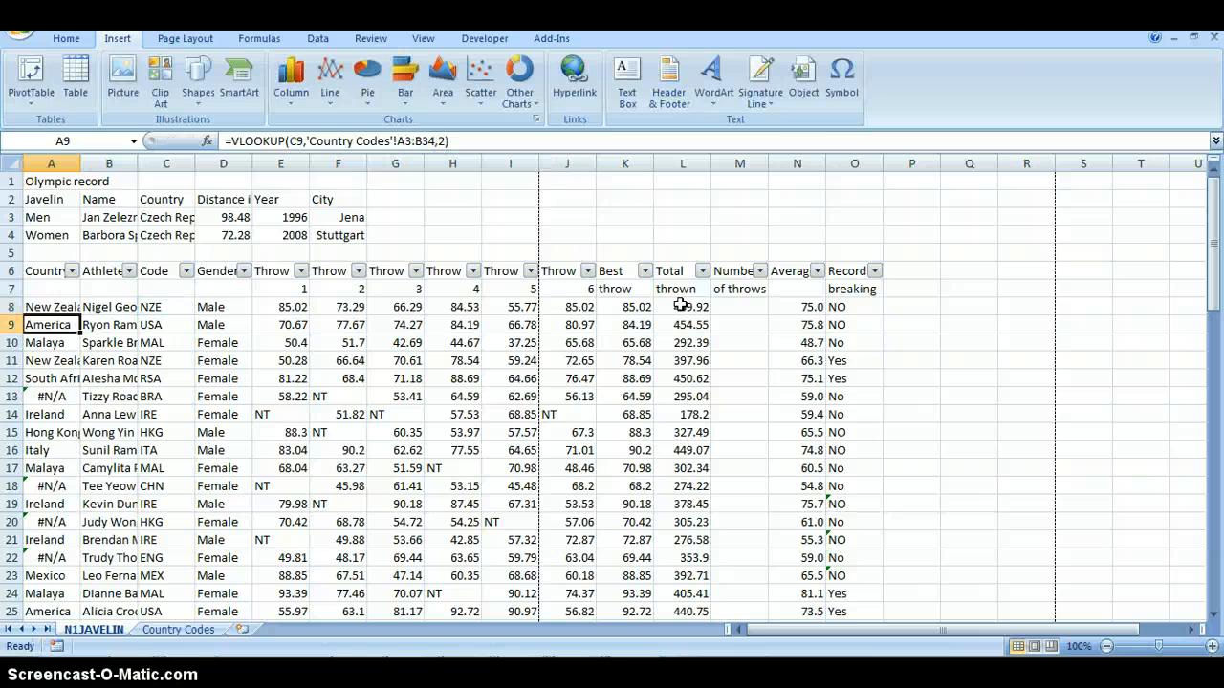
# Fill the corrected VLOOKUP formula with the absolute range from A8 down the Country column
pyautogui.click(64, 307)
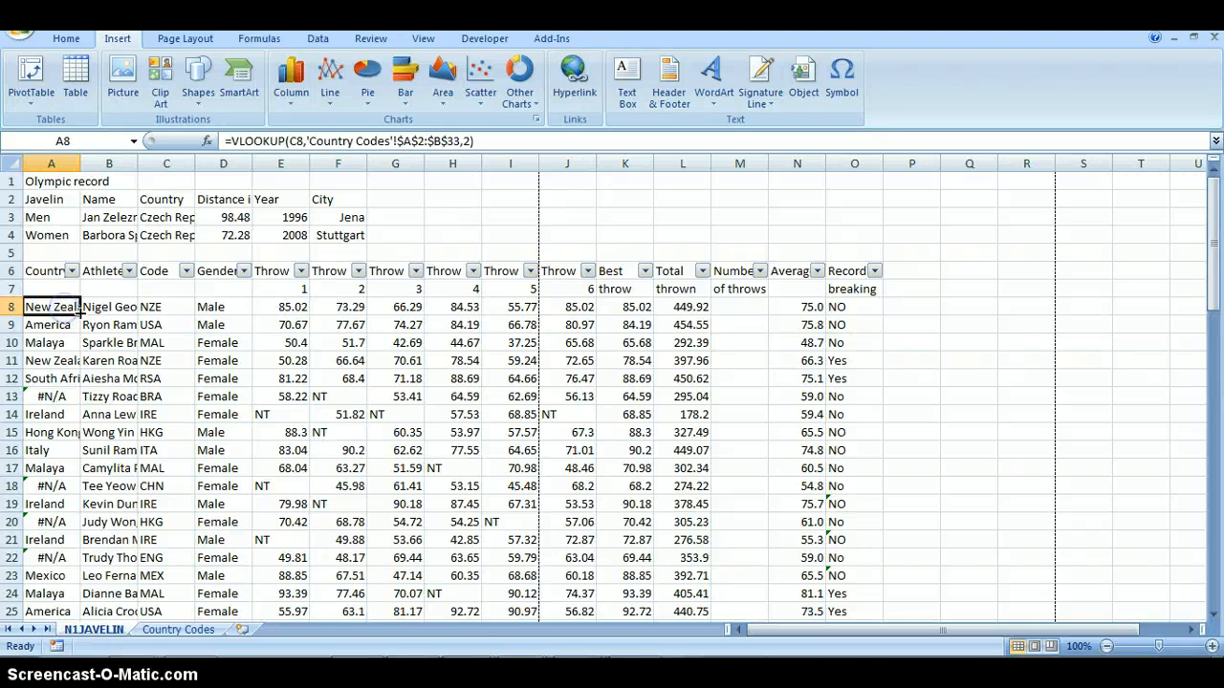
pyautogui.moveTo(83, 313); pyautogui.dragTo(54, 579)
pyautogui.click(57, 342)
pyautogui.scroll(12, 57, 383)
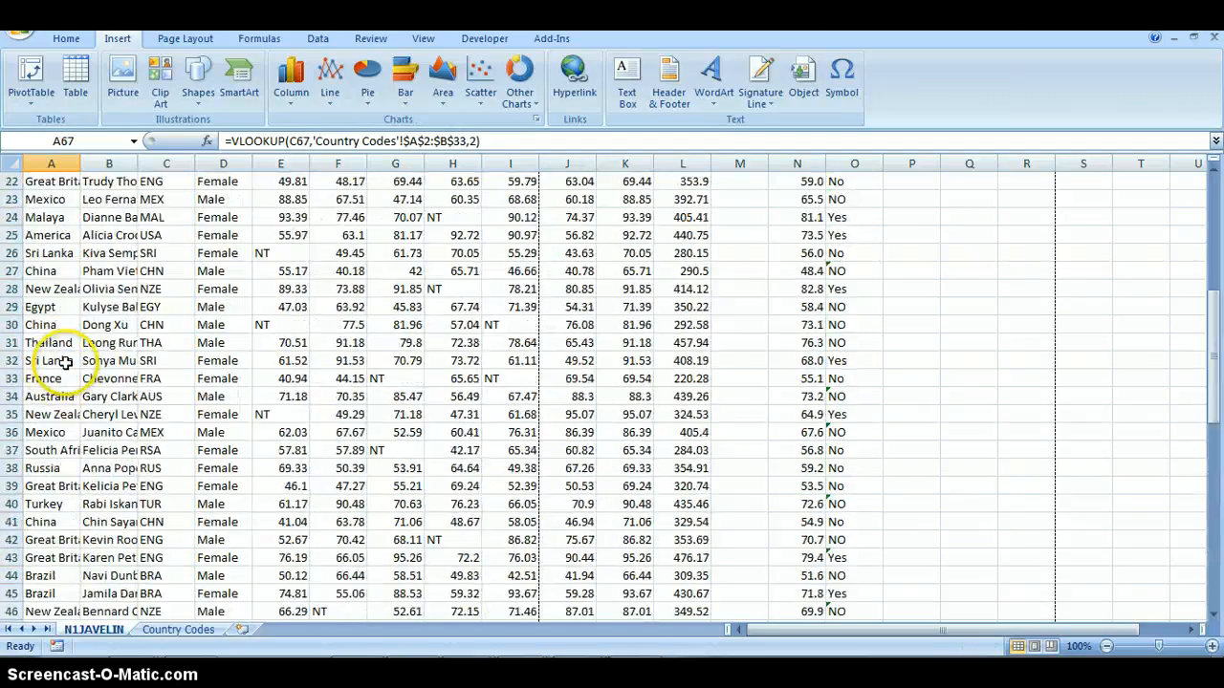
pyautogui.scroll(7, 63, 362)
# Compare the lookup value and table array references in the copied Country formulas from A8 to A16
pyautogui.click(48, 306)
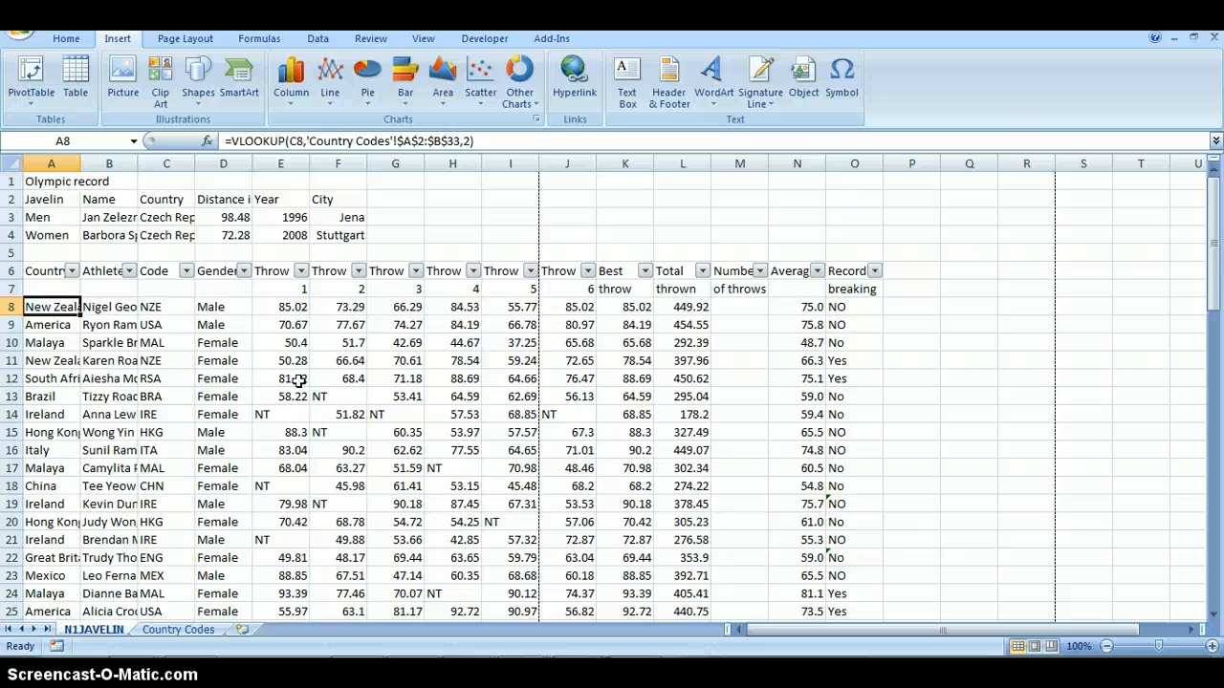
pyautogui.press('Down')
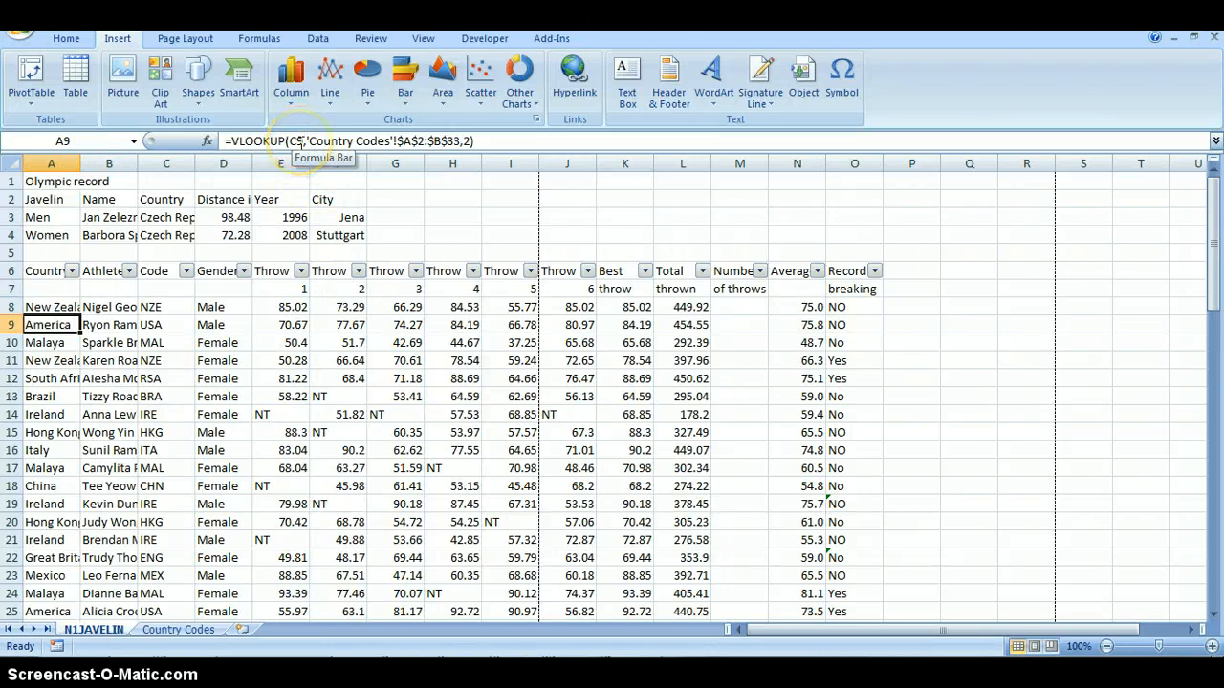
pyautogui.click(300, 141)
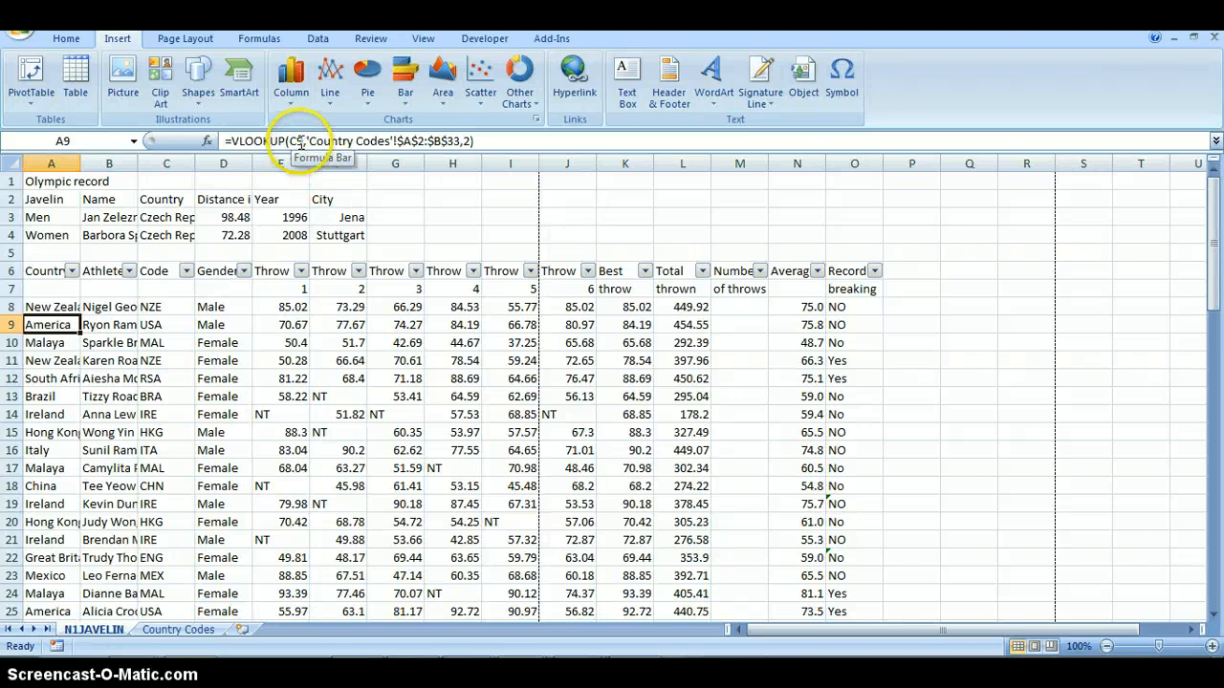
pyautogui.press('Down')
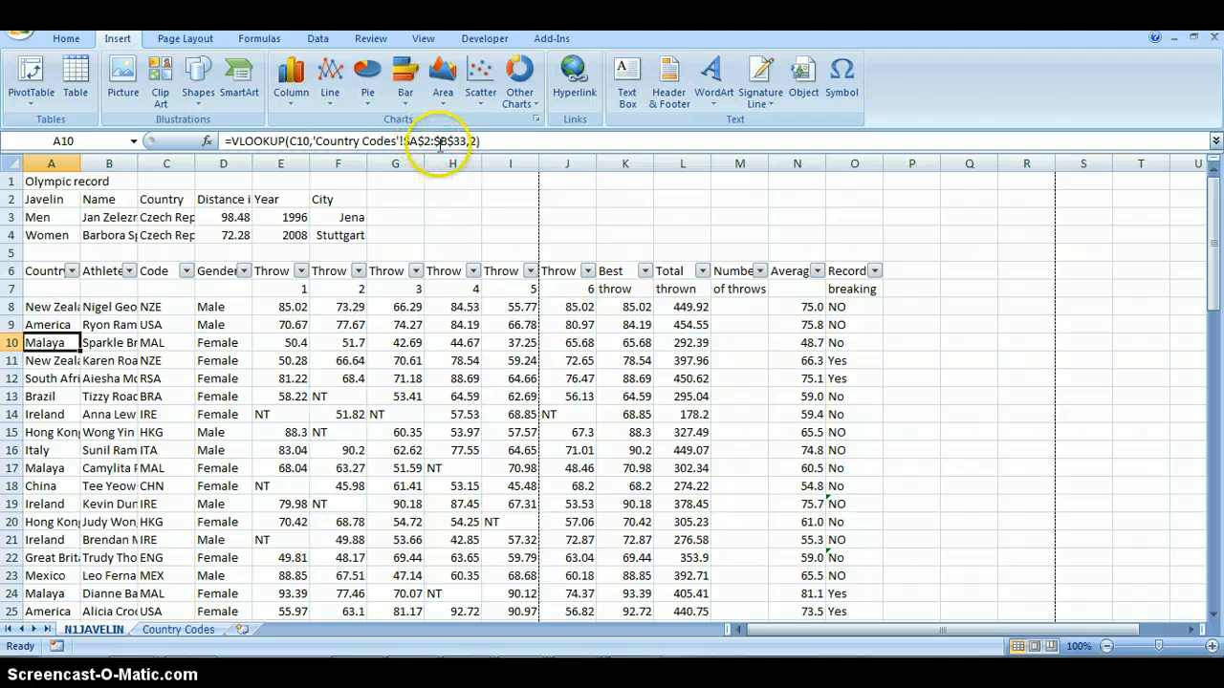
pyautogui.press('Down')
pyautogui.press('Down')
pyautogui.press('Down')
pyautogui.press('Down')
pyautogui.press('Down')
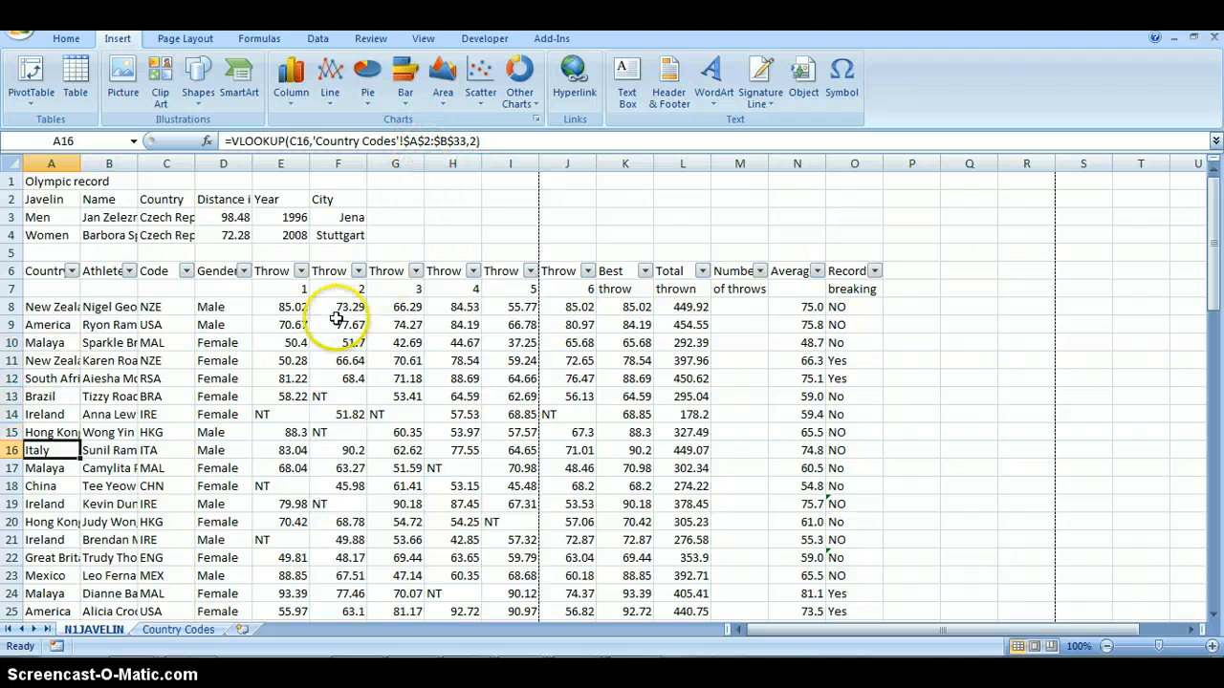
pyautogui.press('Up')
pyautogui.press('Up')
pyautogui.press('Up')
pyautogui.press('Up')
pyautogui.press('Up')
pyautogui.press('Up')
pyautogui.press('Up')
pyautogui.press('Up')
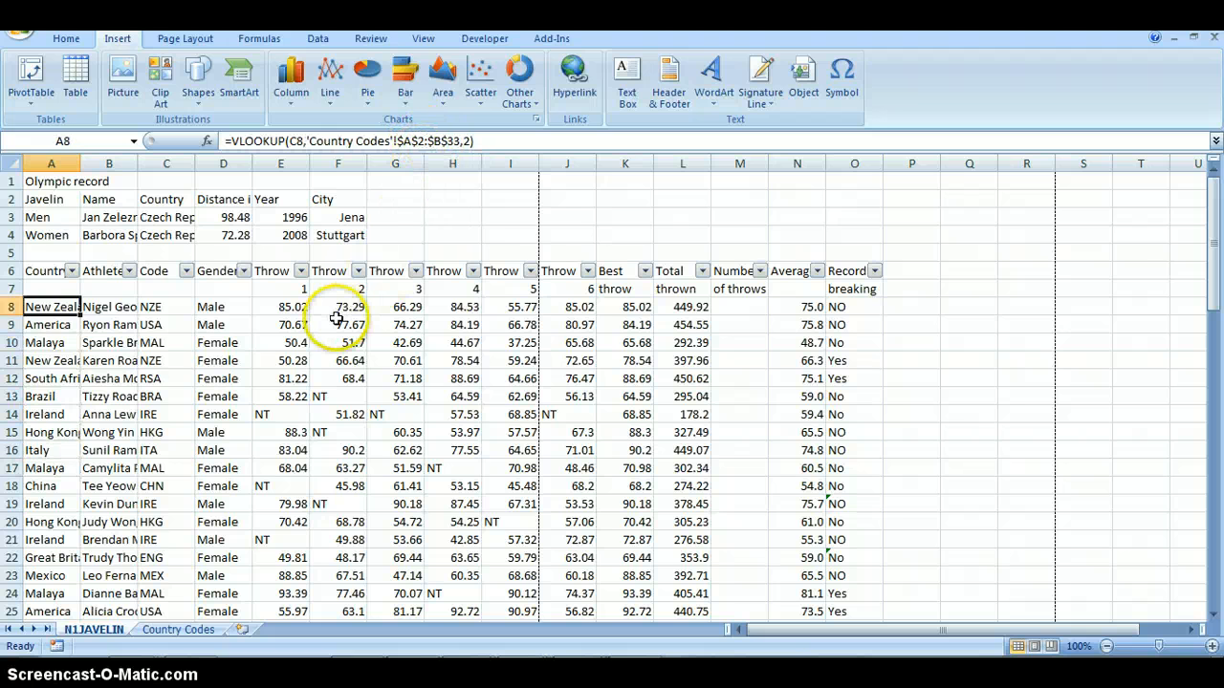